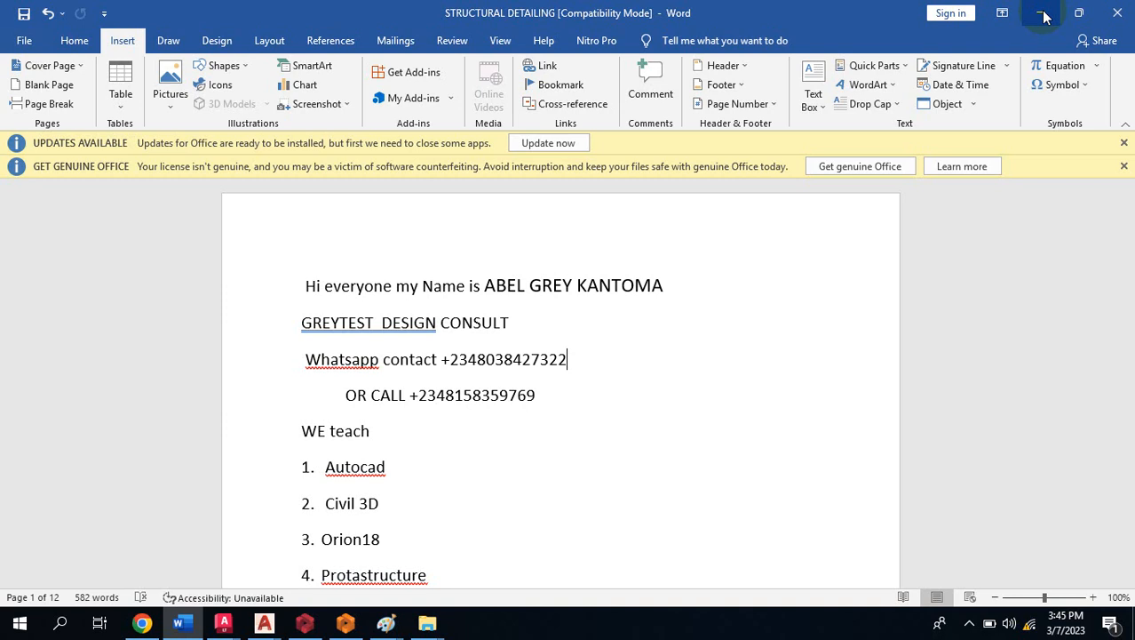
Minimize the Word document and launch Nitro Pro from the desktop.
{"action": "left_click", "coordinate": [1044, 14]}
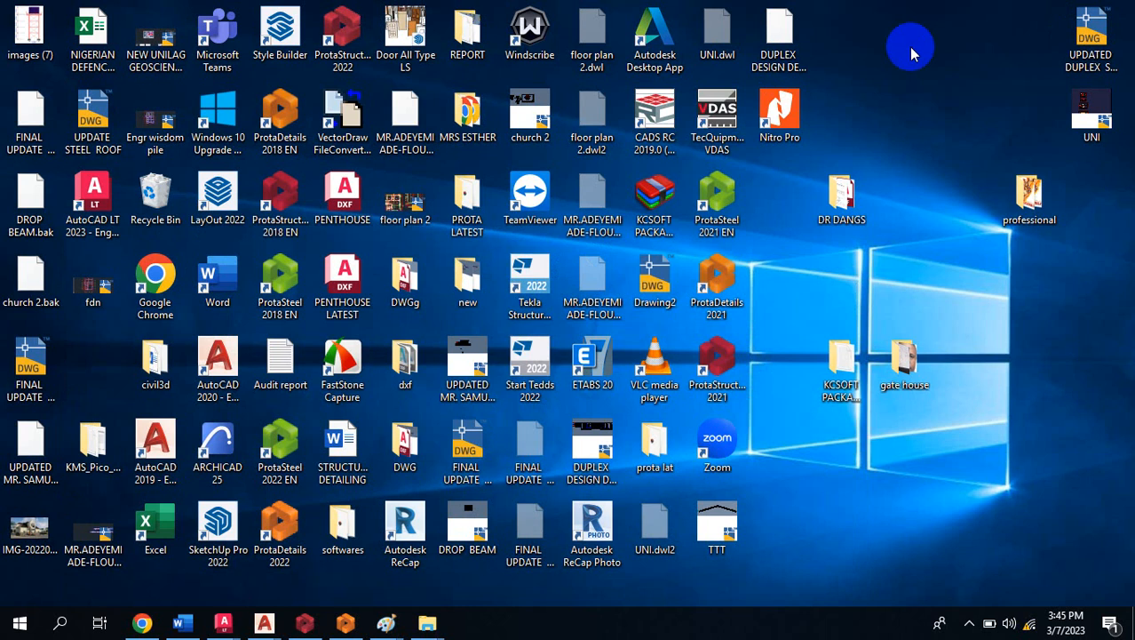
{"action": "double_click", "coordinate": [787, 110]}
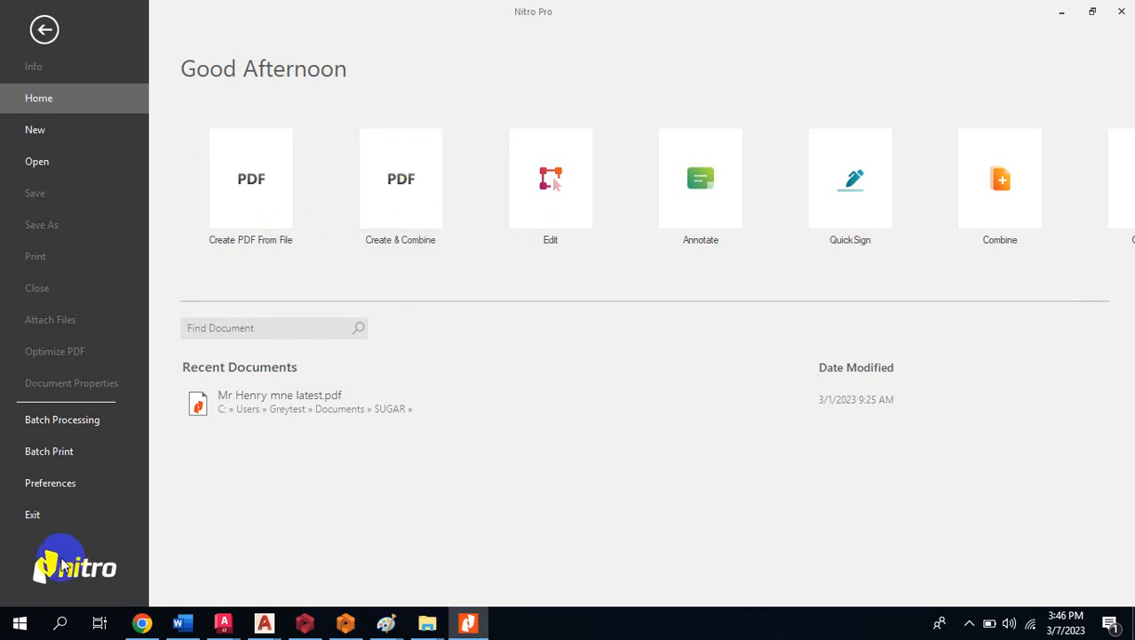
Browse from Documents to the STRUC subfolder of the client-named folder and open 1.pdf.
{"action": "left_click", "coordinate": [18, 622]}
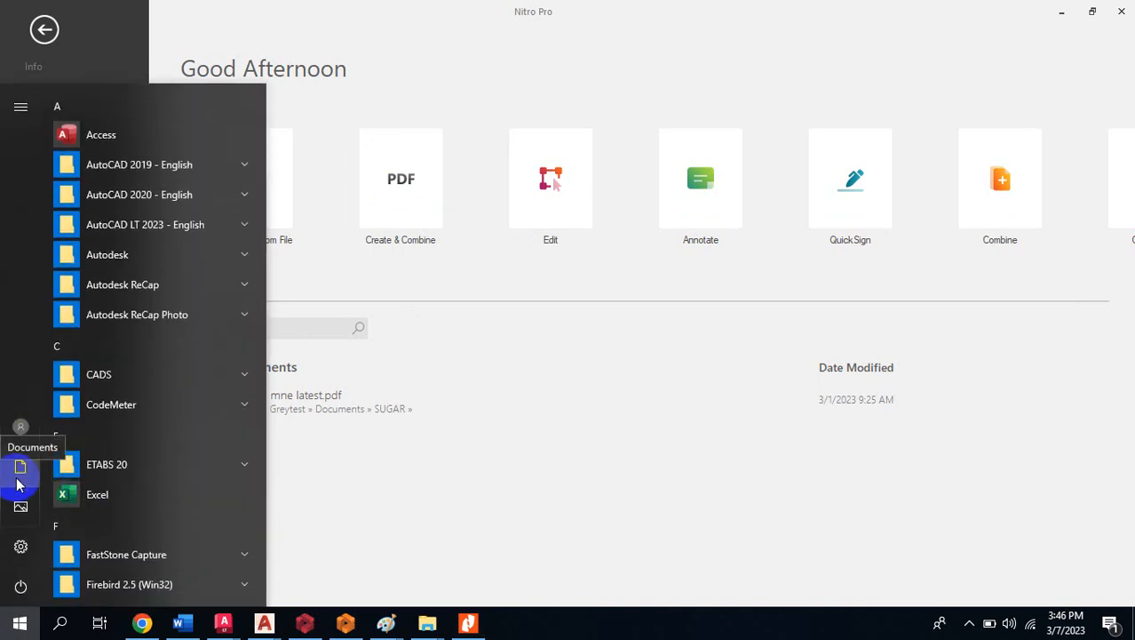
{"action": "left_click", "coordinate": [19, 466]}
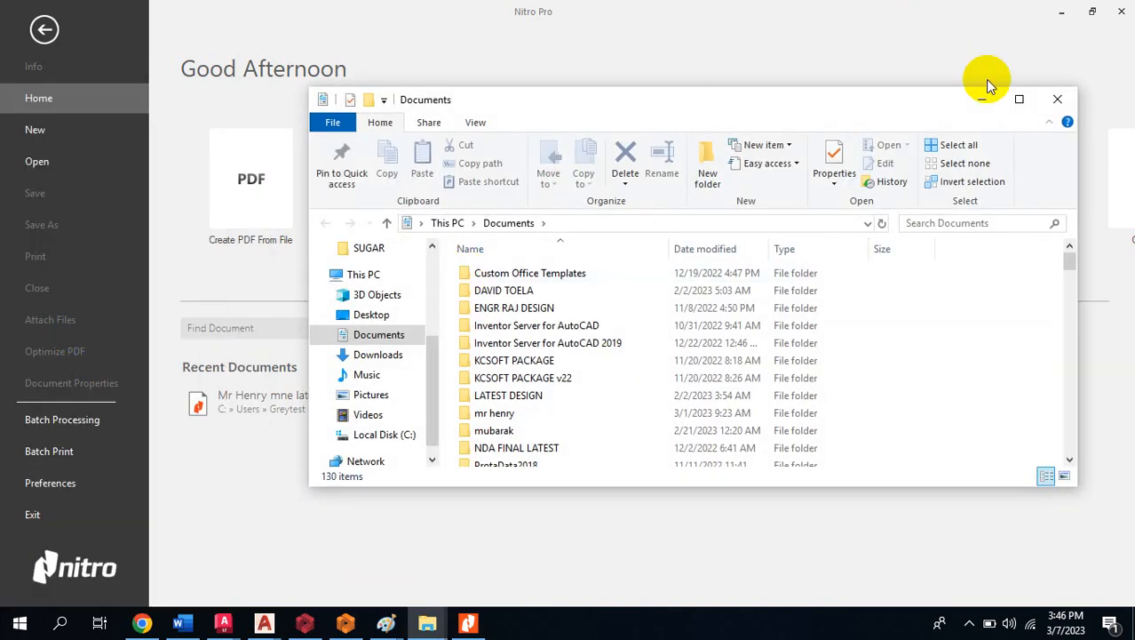
{"action": "left_click", "coordinate": [1019, 98]}
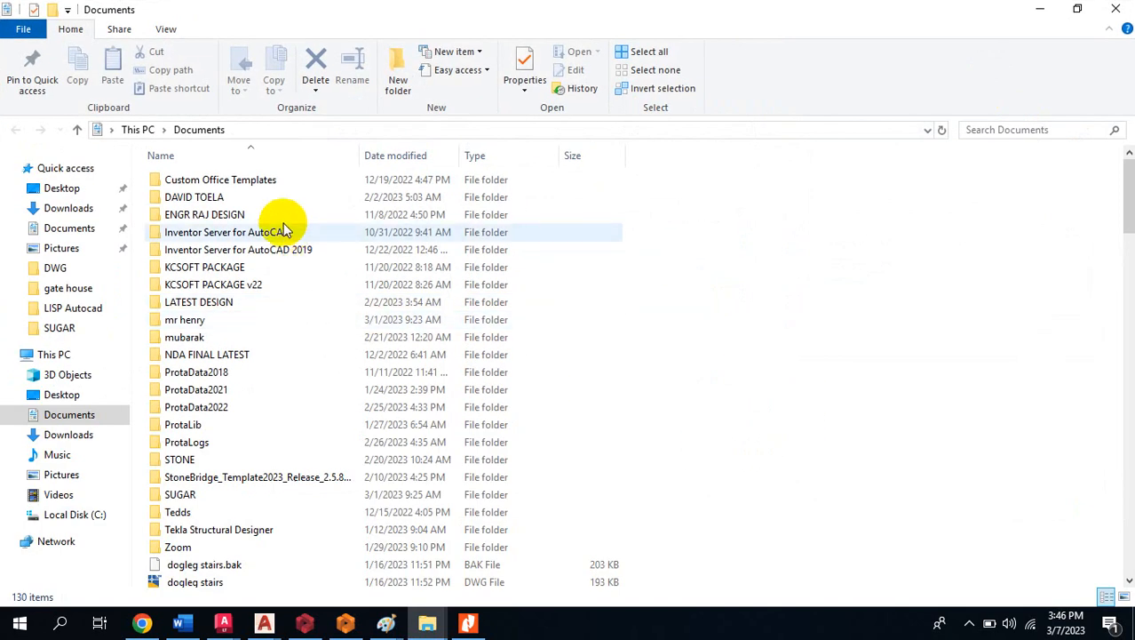
{"action": "double_click", "coordinate": [299, 195]}
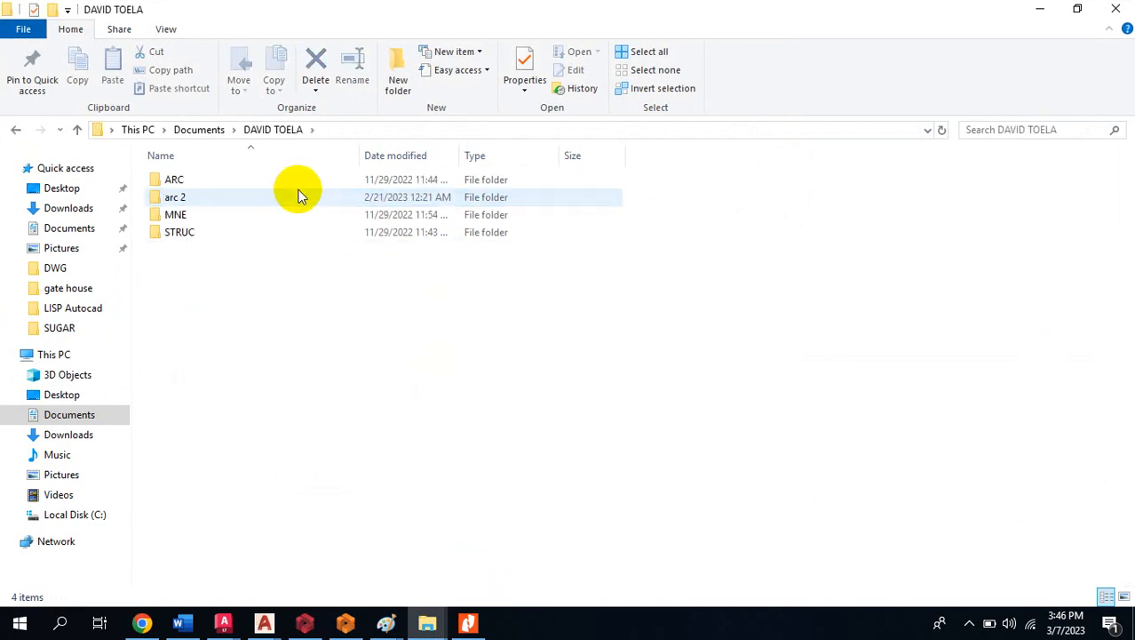
{"action": "double_click", "coordinate": [226, 232]}
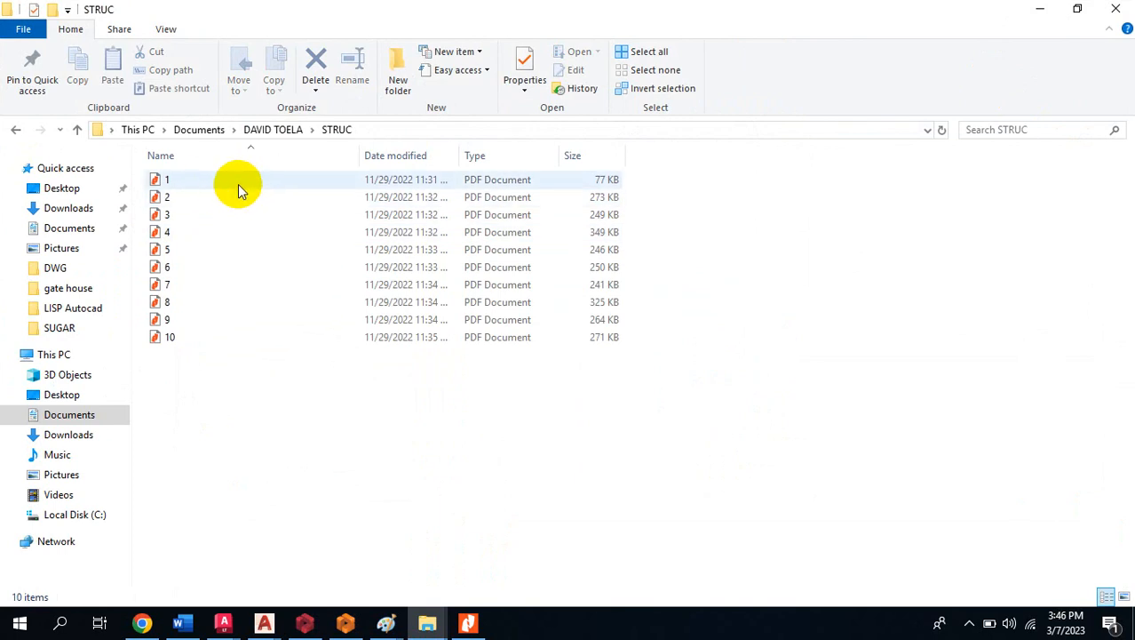
{"action": "double_click", "coordinate": [238, 184]}
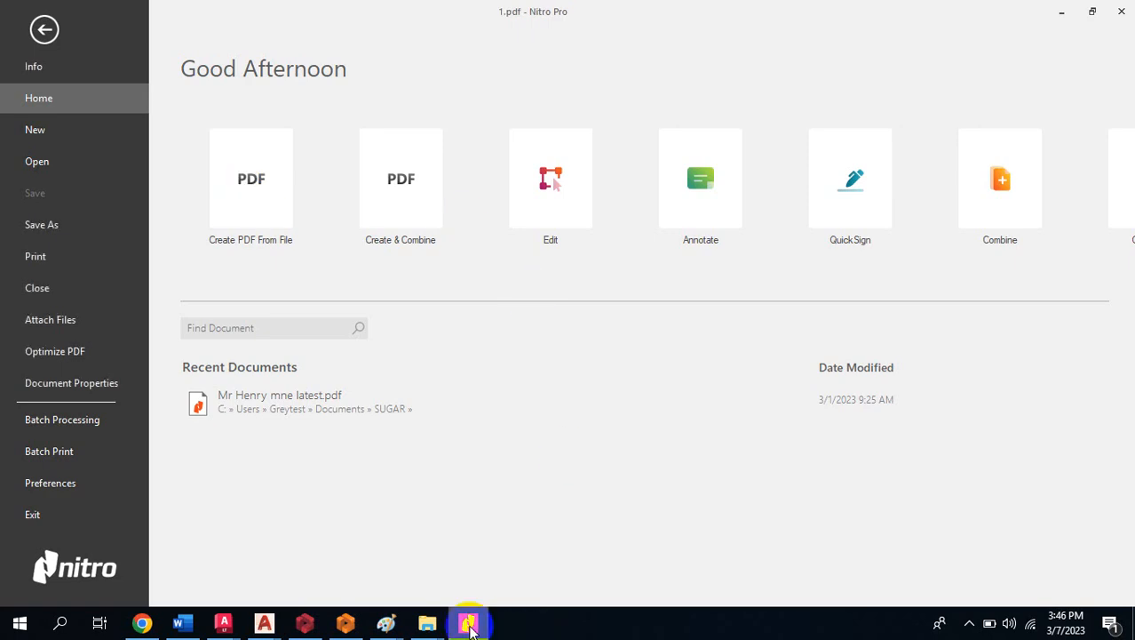
Open 2.pdf from the STRUC folder, close only its tab and view the drawing in 1.pdf.
{"action": "mouse_move", "coordinate": [169, 615]}
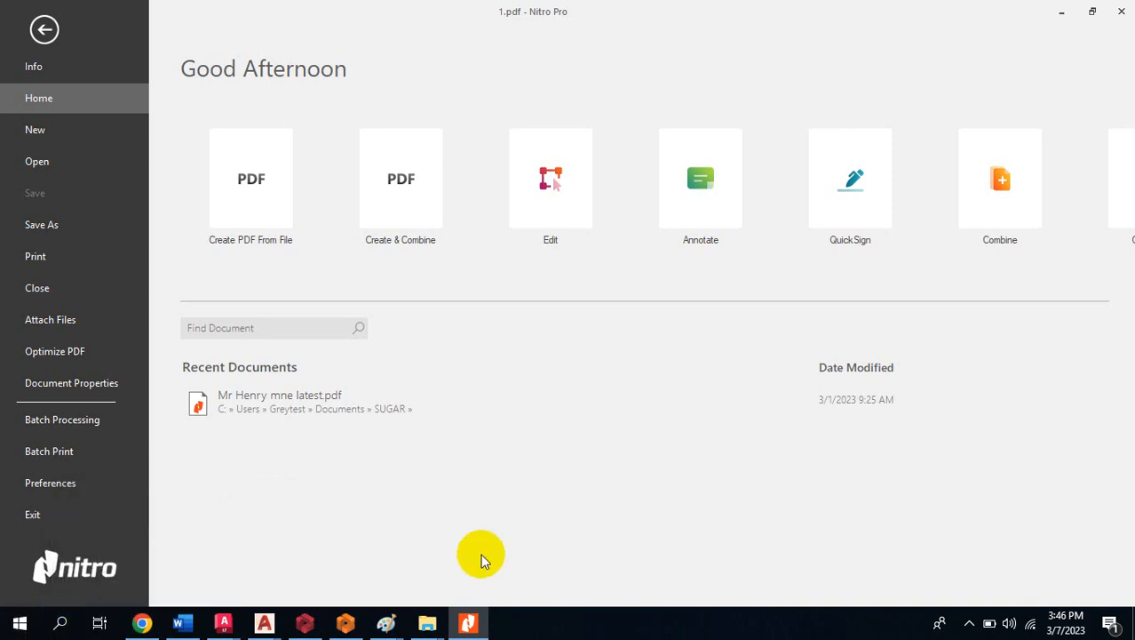
{"action": "mouse_move", "coordinate": [427, 625]}
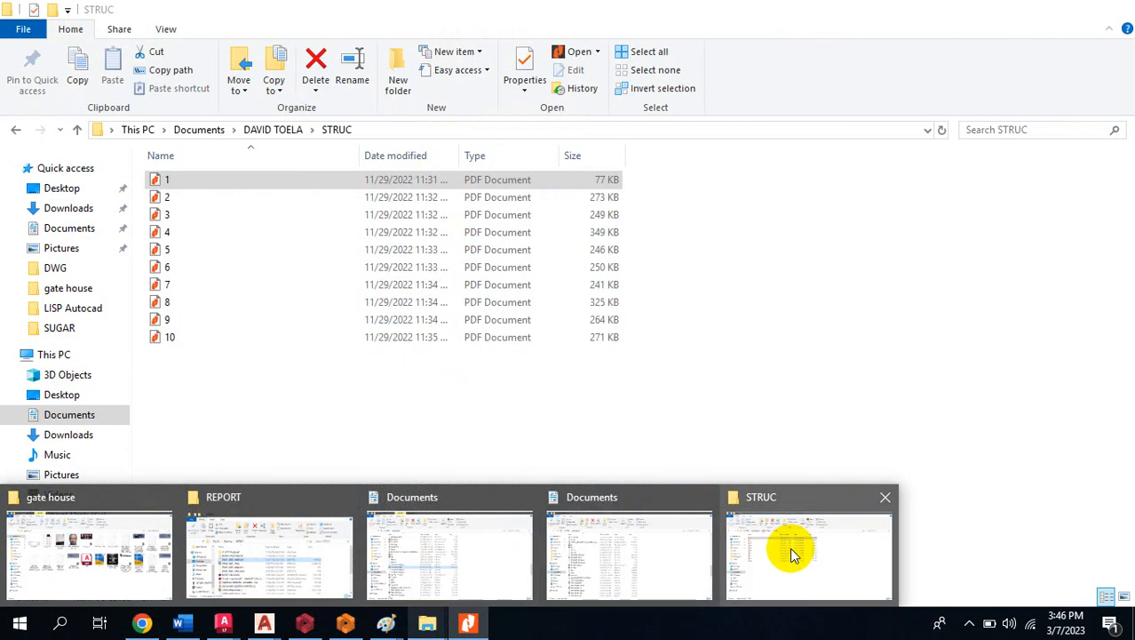
{"action": "left_click", "coordinate": [791, 551]}
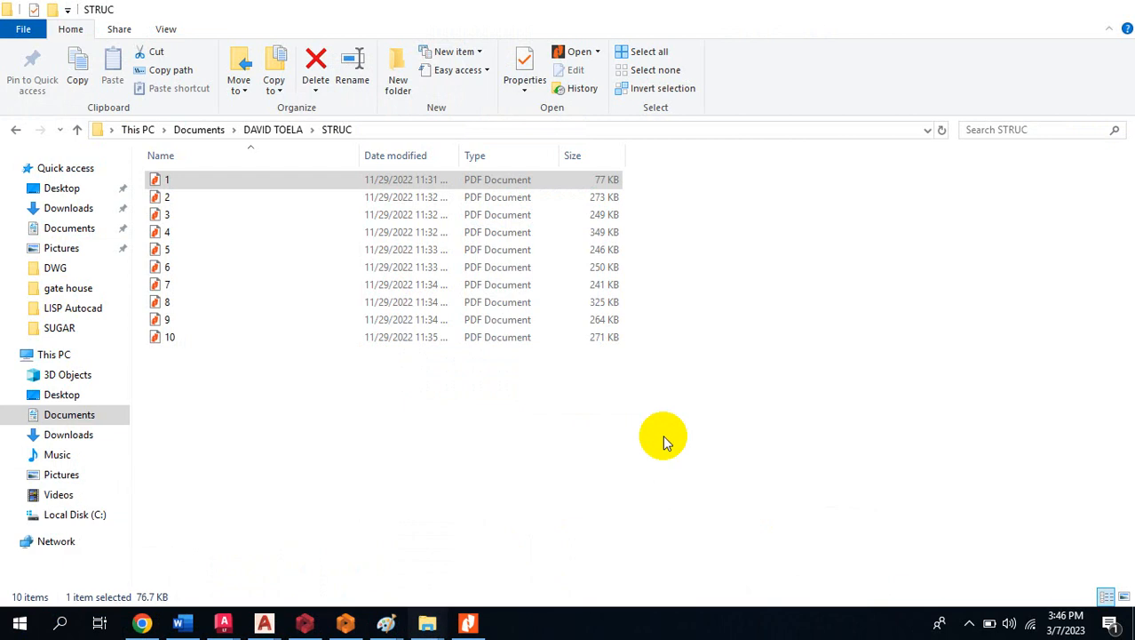
{"action": "left_click", "coordinate": [280, 201]}
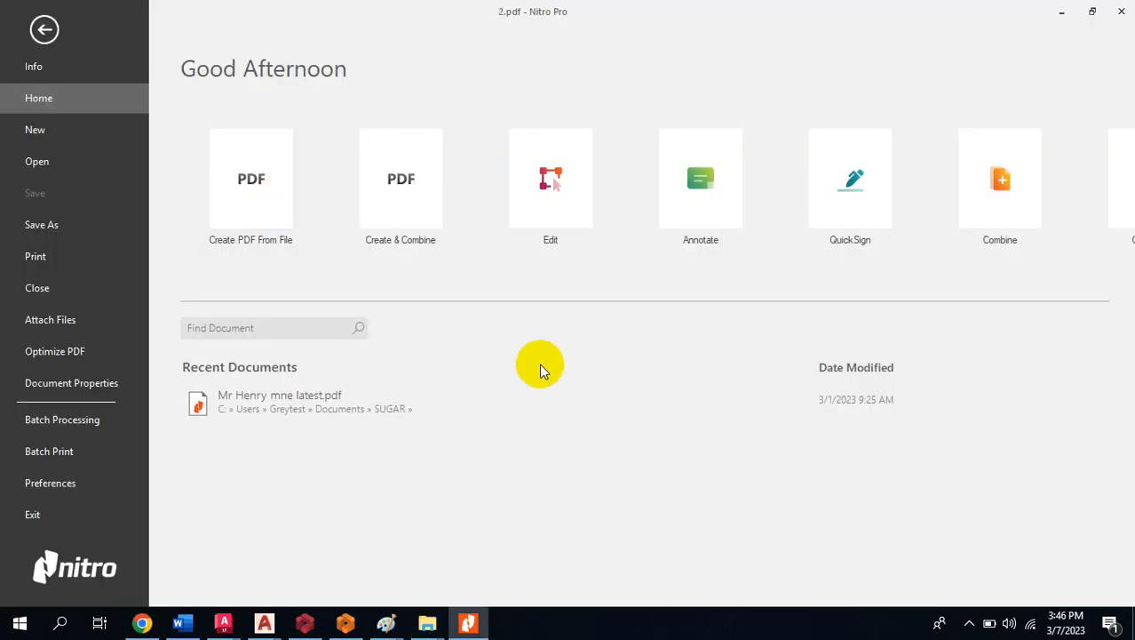
{"action": "left_click", "coordinate": [1121, 11]}
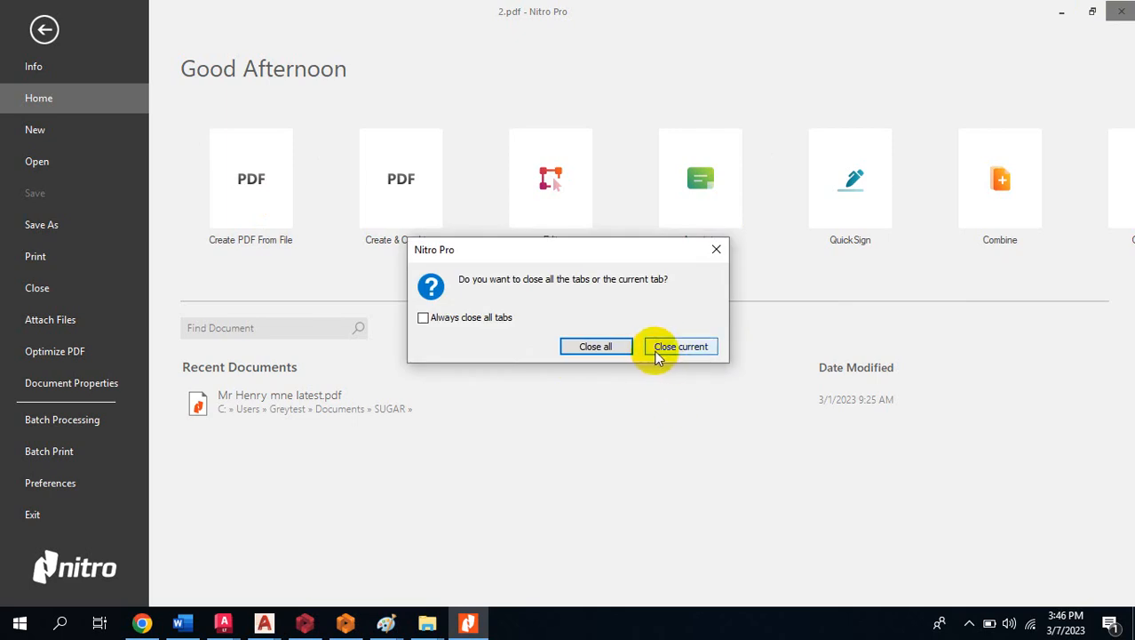
{"action": "left_click", "coordinate": [659, 351]}
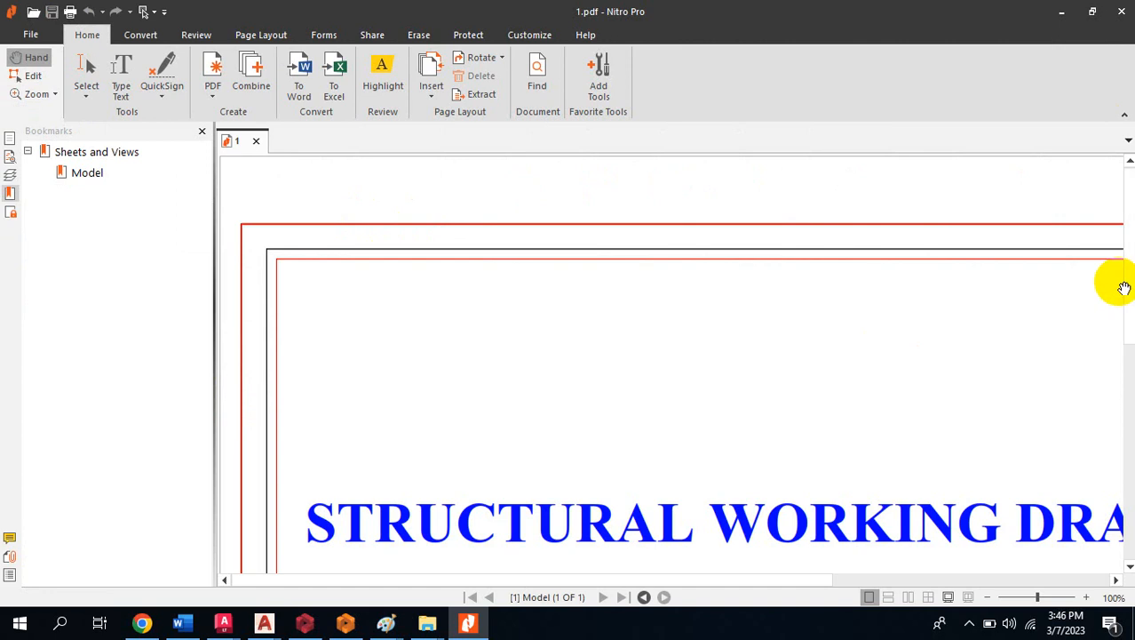
{"action": "left_click_drag", "start_coordinate": [1128, 286], "coordinate": [1126, 440]}
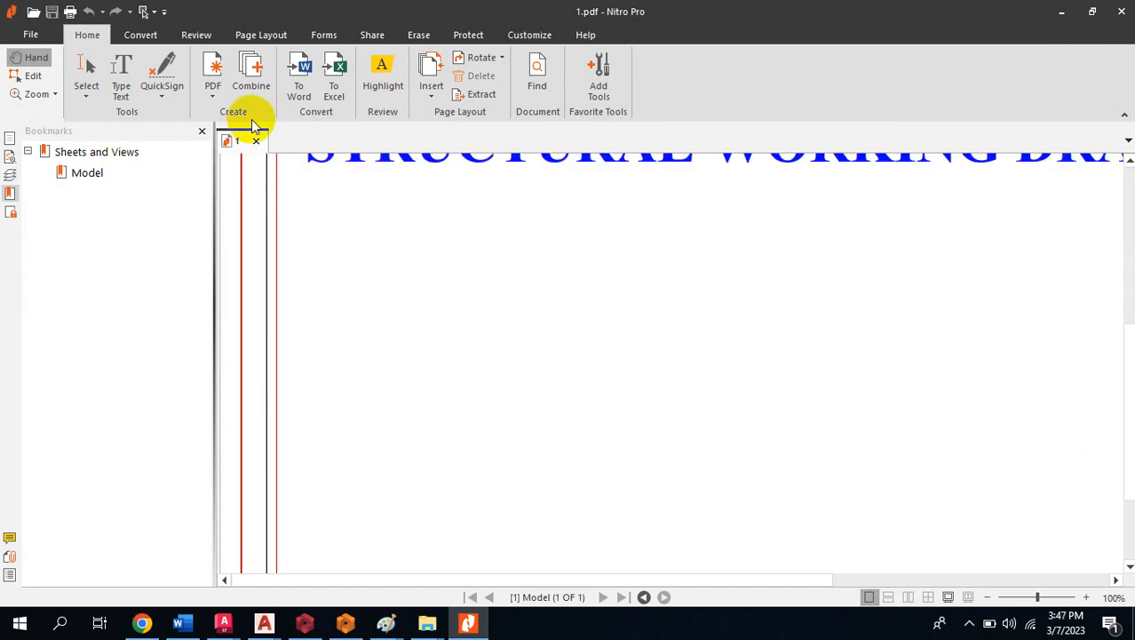
Open 4.pdf from the STRUC folder and view its section and column reinforcement drawings.
{"action": "left_click", "coordinate": [19, 622]}
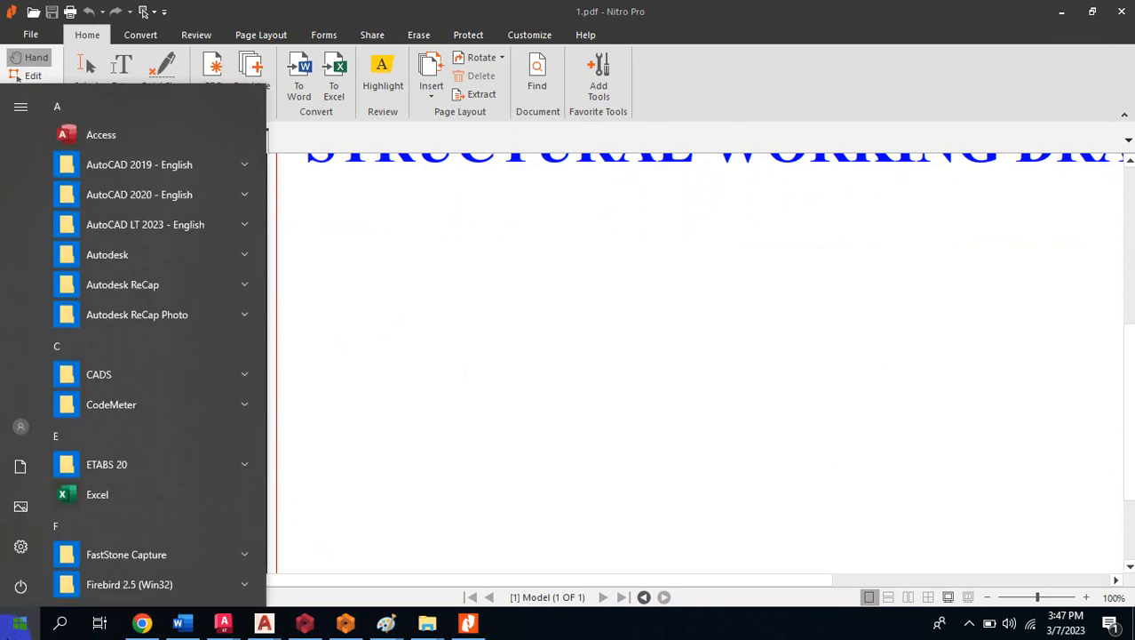
{"action": "left_click", "coordinate": [19, 623]}
{"action": "mouse_move", "coordinate": [429, 627]}
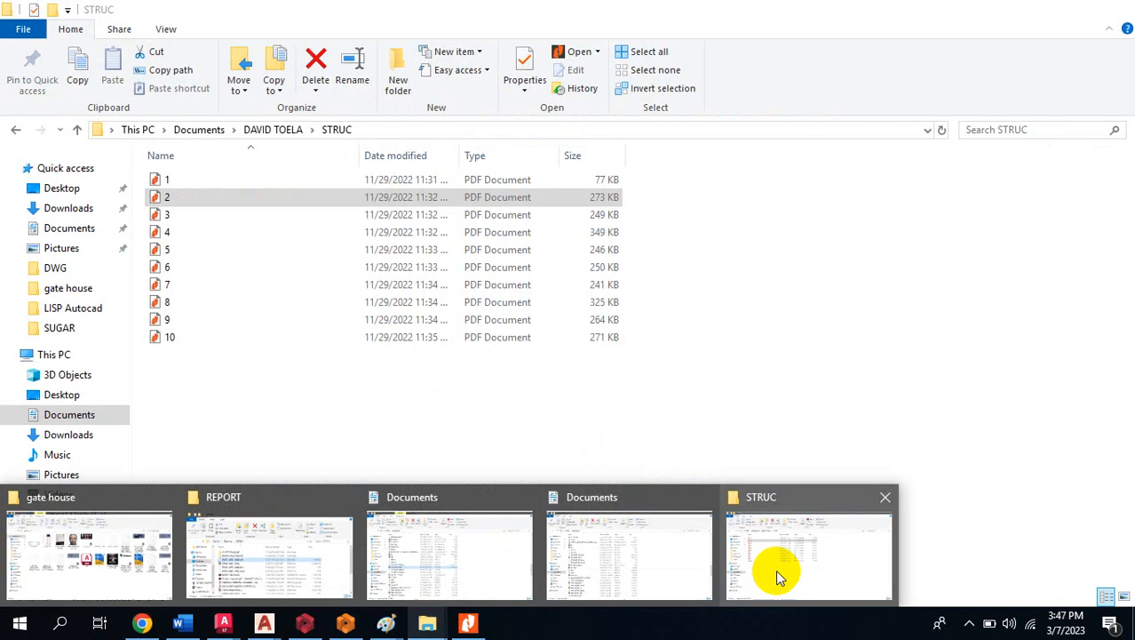
{"action": "left_click", "coordinate": [778, 569]}
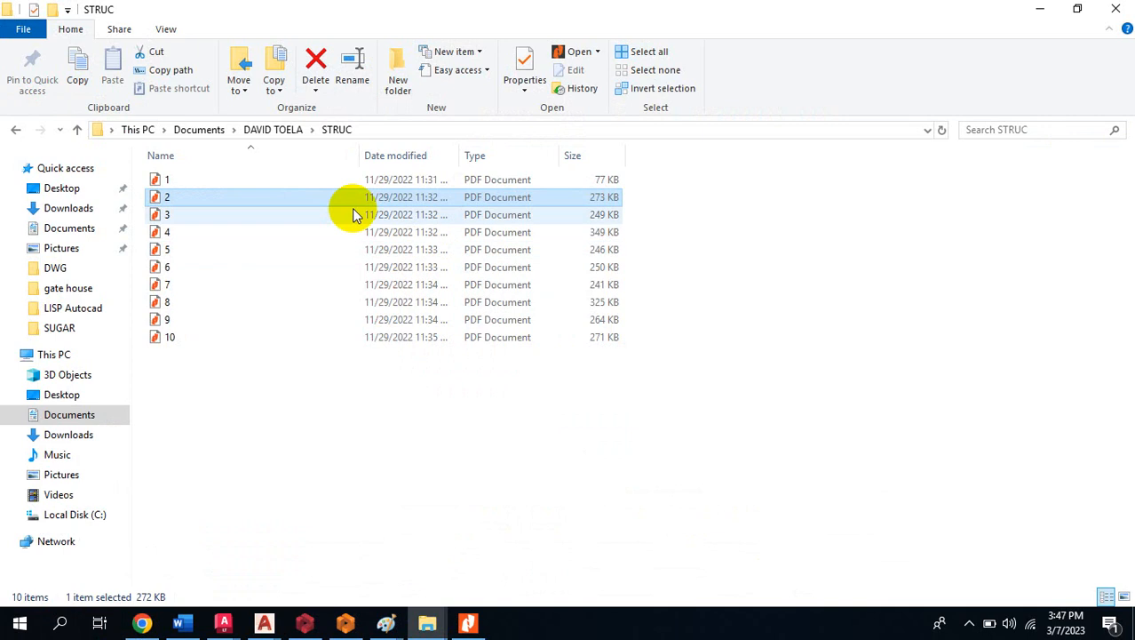
{"action": "double_click", "coordinate": [373, 233]}
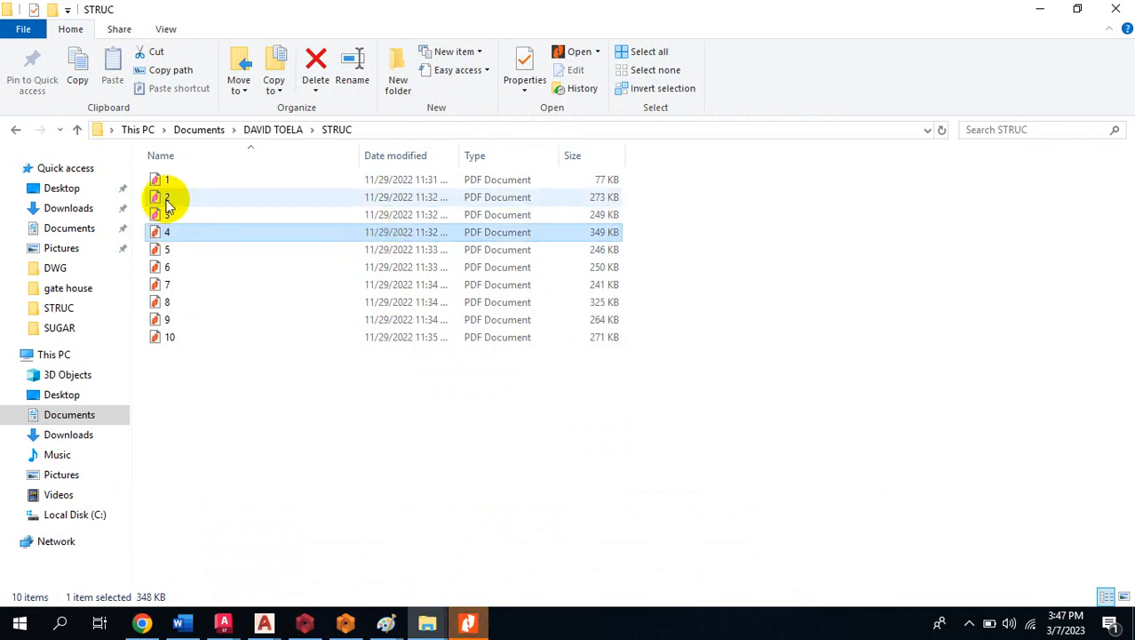
{"action": "left_click", "coordinate": [470, 625]}
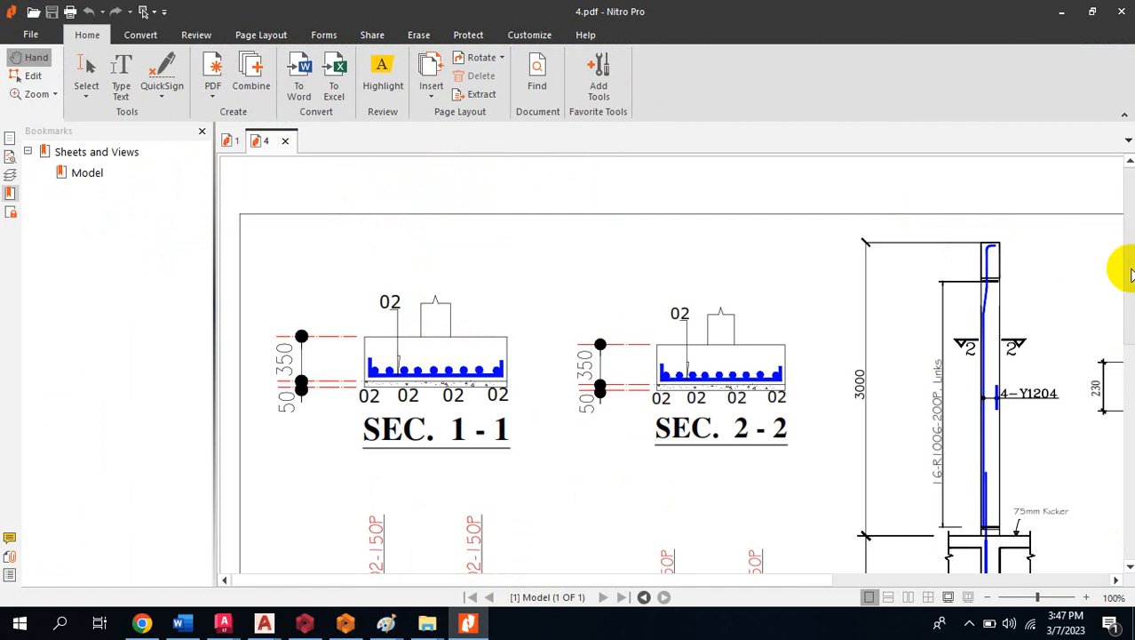
{"action": "left_click_drag", "start_coordinate": [1130, 275], "coordinate": [1120, 325]}
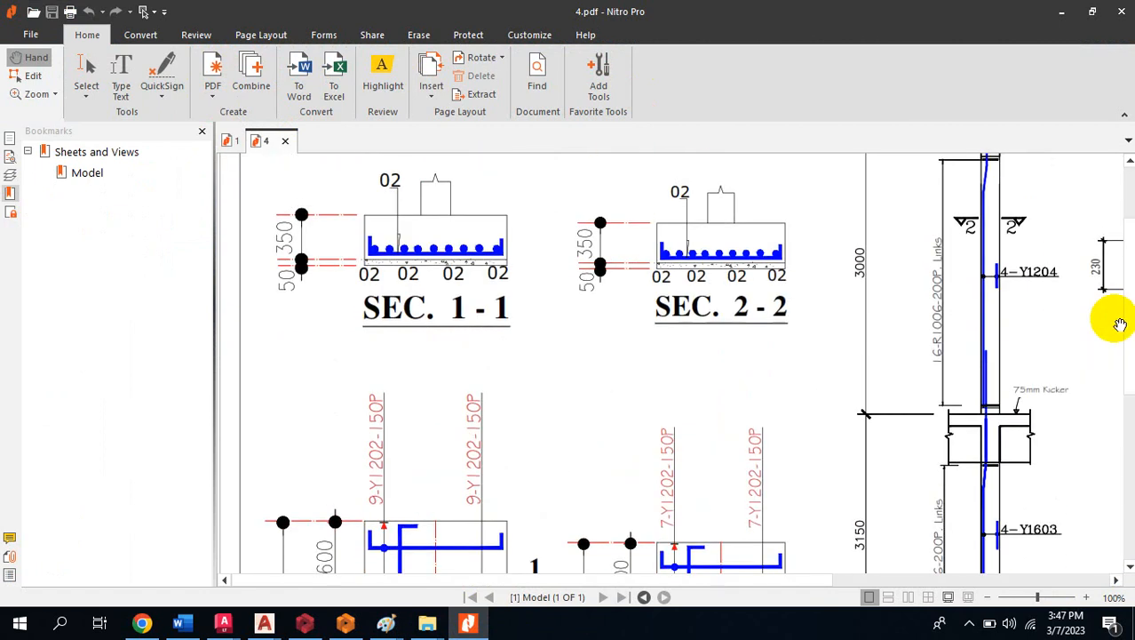
Close all open PDF tabs, minimize the STRUC folder window and relaunch Nitro Pro.
{"action": "left_click", "coordinate": [1121, 14]}
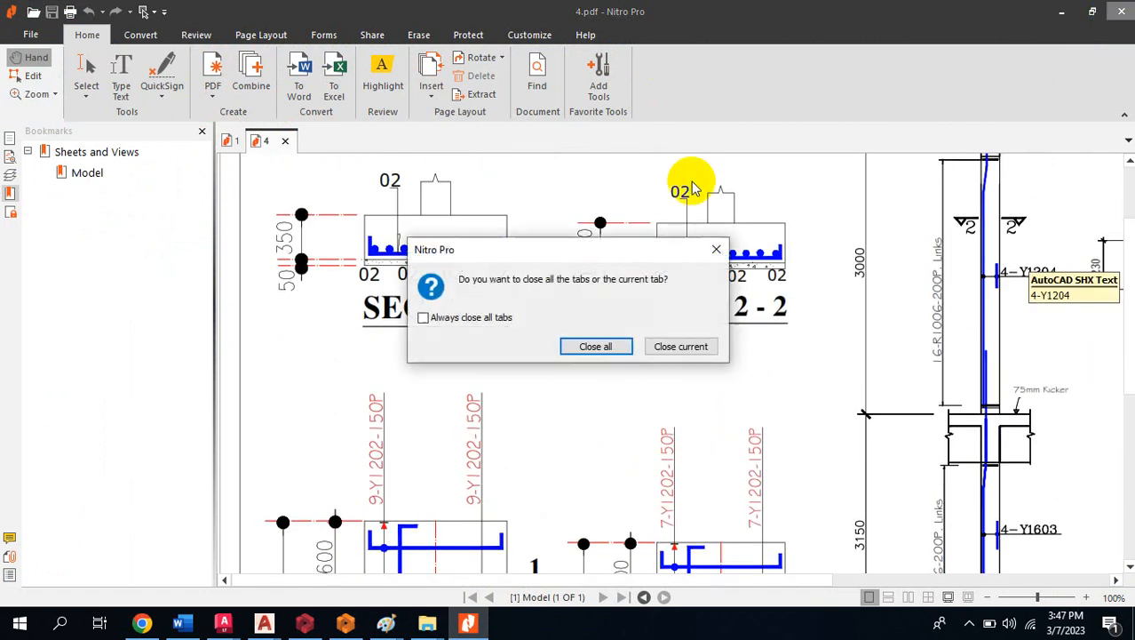
{"action": "left_click", "coordinate": [614, 348]}
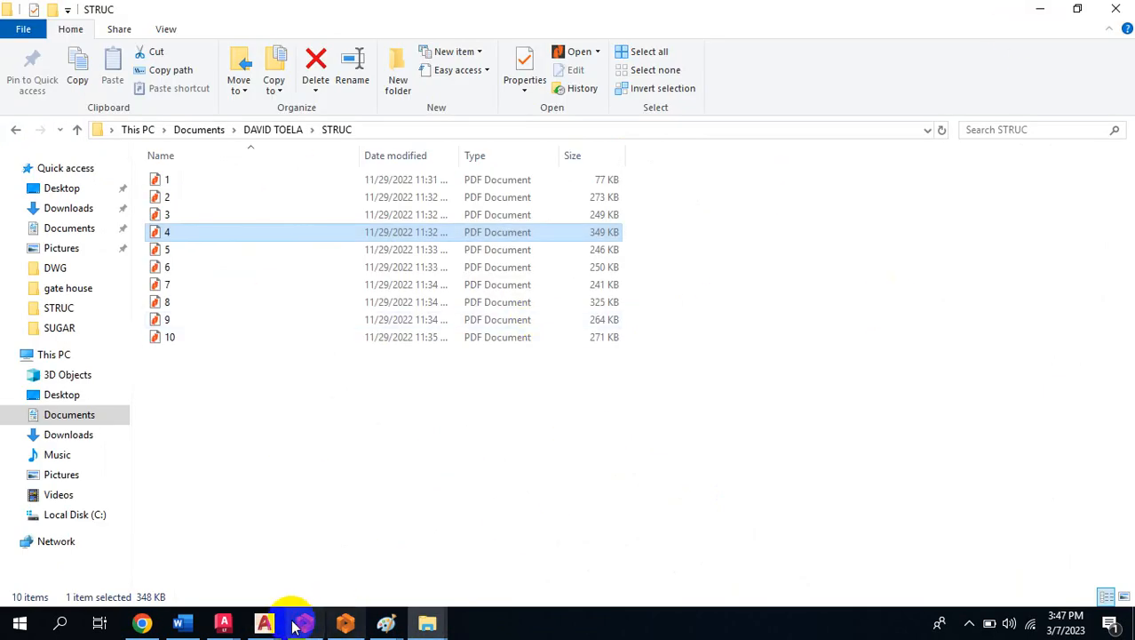
{"action": "left_click", "coordinate": [1038, 8]}
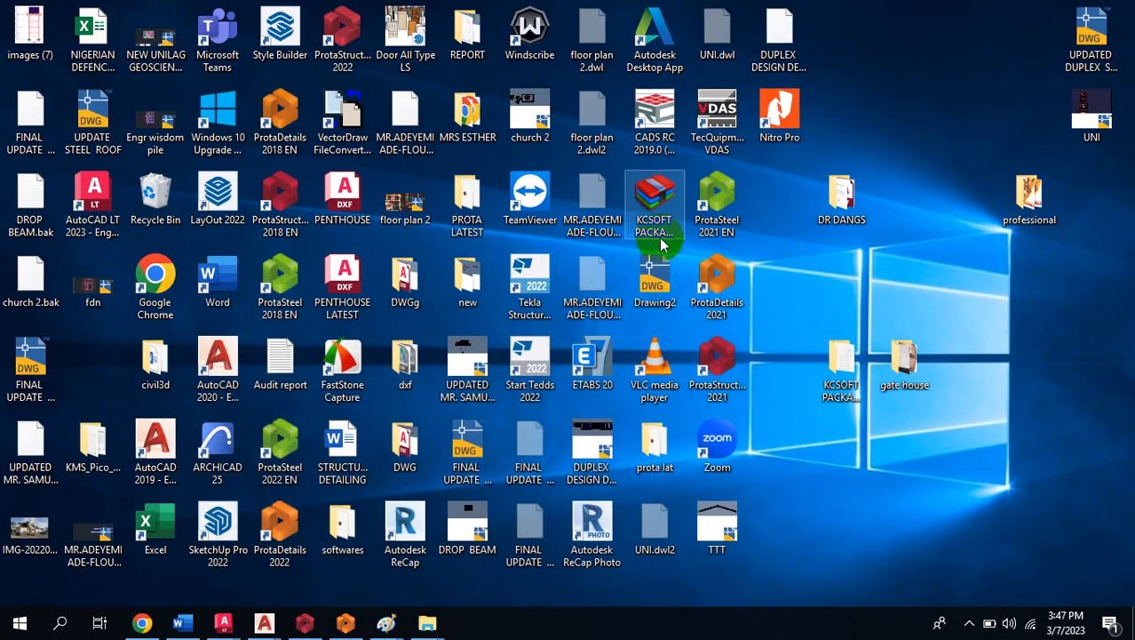
{"action": "double_click", "coordinate": [782, 108]}
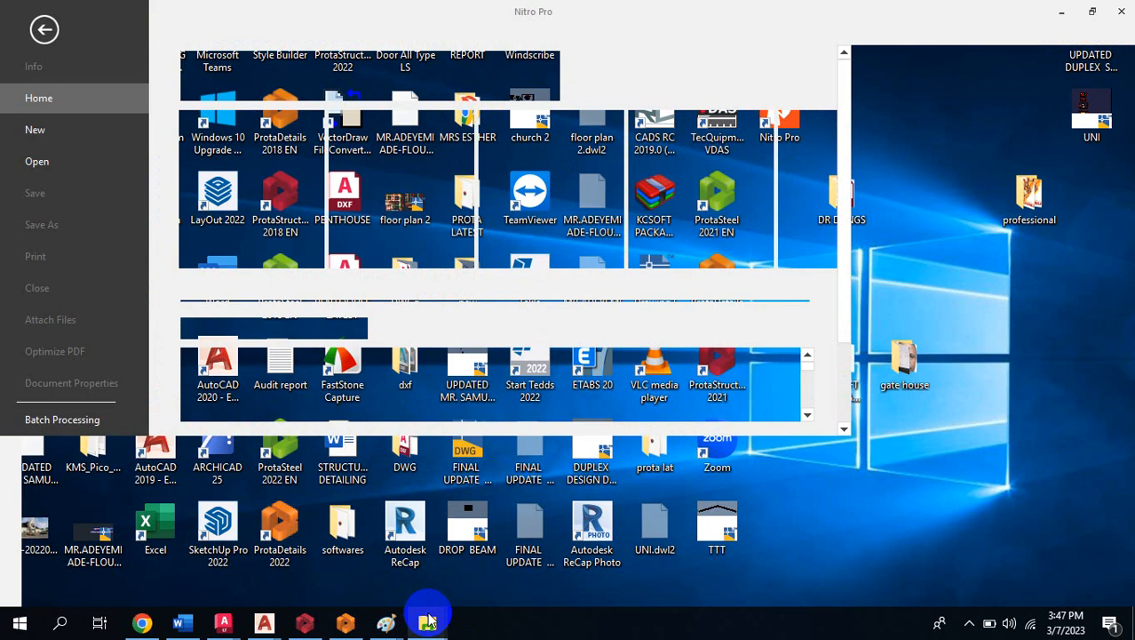
Start Create & Combine and choose to add a whole folder to the files to combine.
{"action": "mouse_move", "coordinate": [427, 613]}
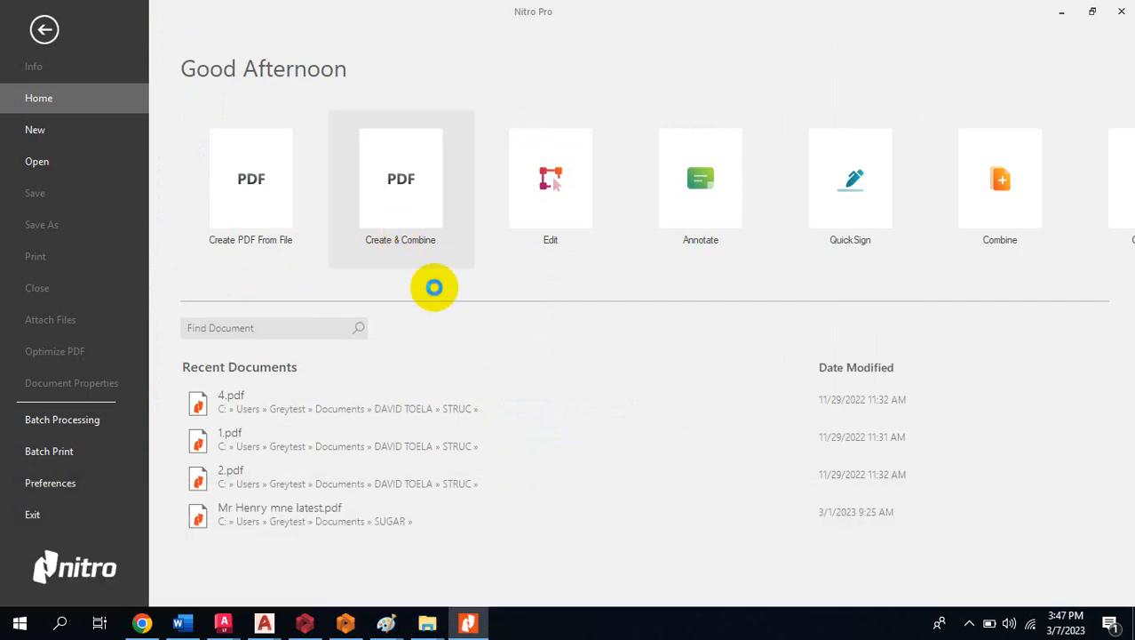
{"action": "left_click", "coordinate": [423, 193]}
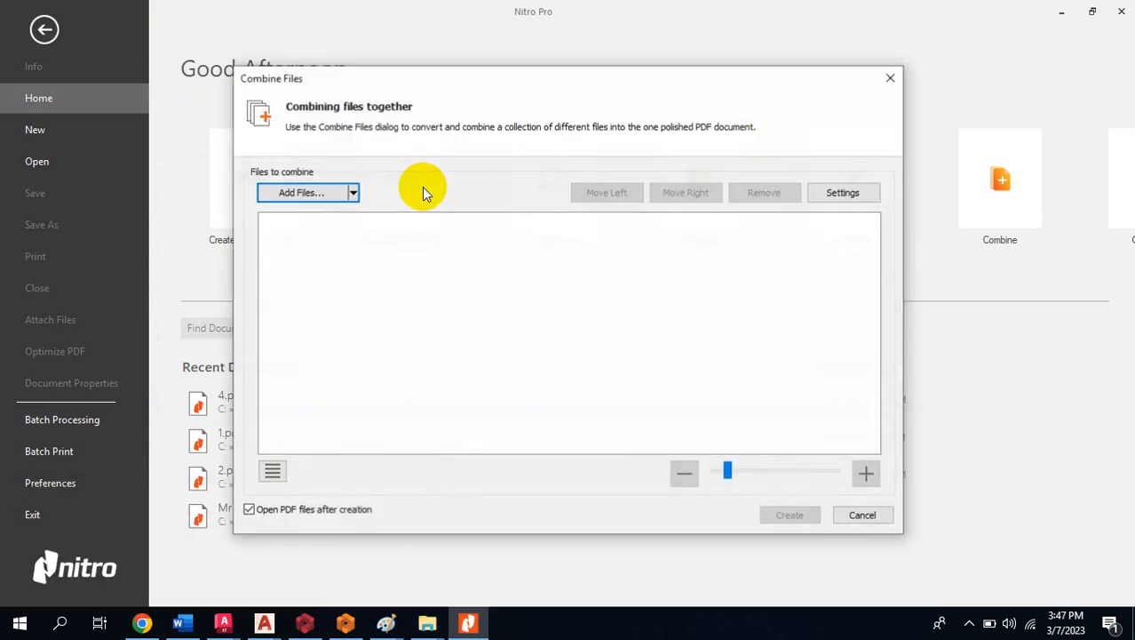
{"action": "left_click", "coordinate": [354, 193]}
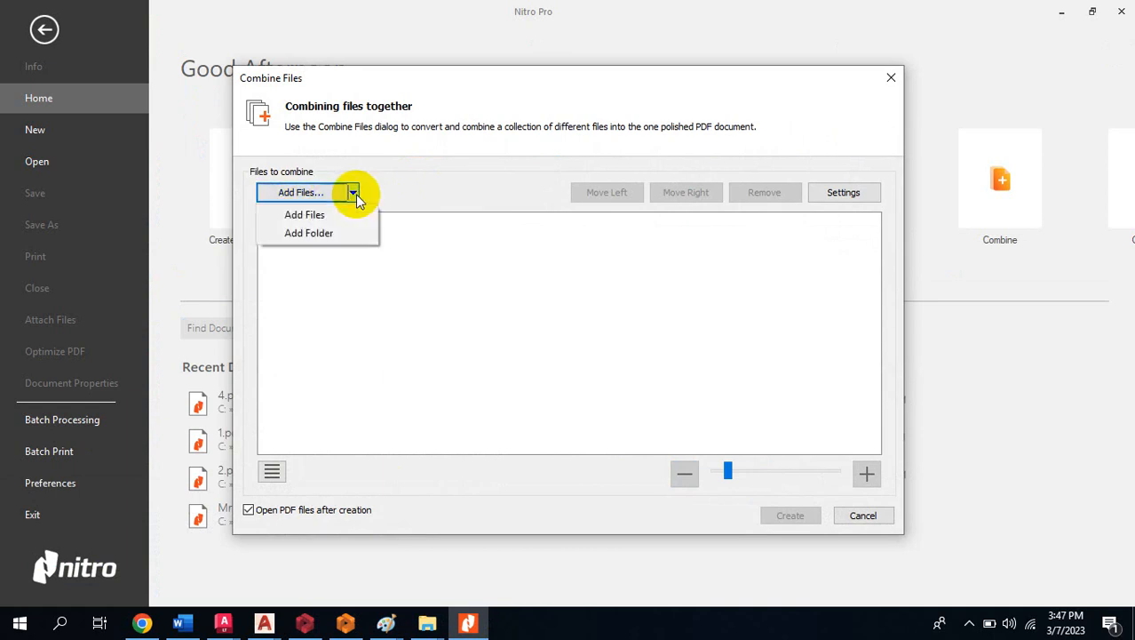
{"action": "left_click", "coordinate": [311, 234]}
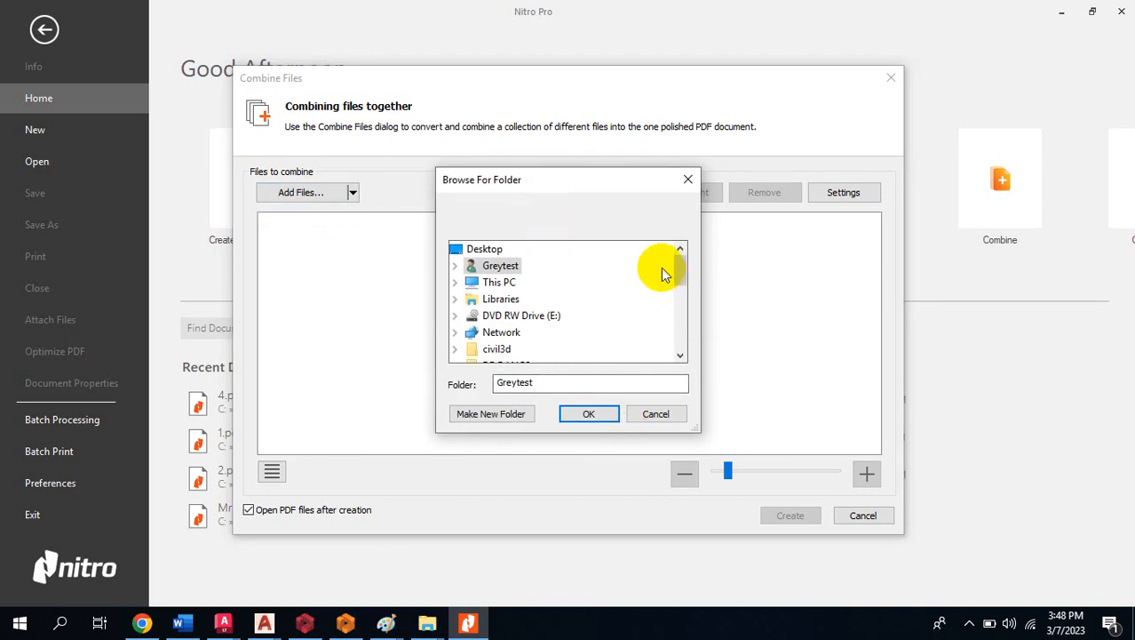
Add the STRUC folder, located in the client's project folder under Documents, to the files to combine.
{"action": "left_click", "coordinate": [680, 355]}
{"action": "left_click", "coordinate": [681, 355]}
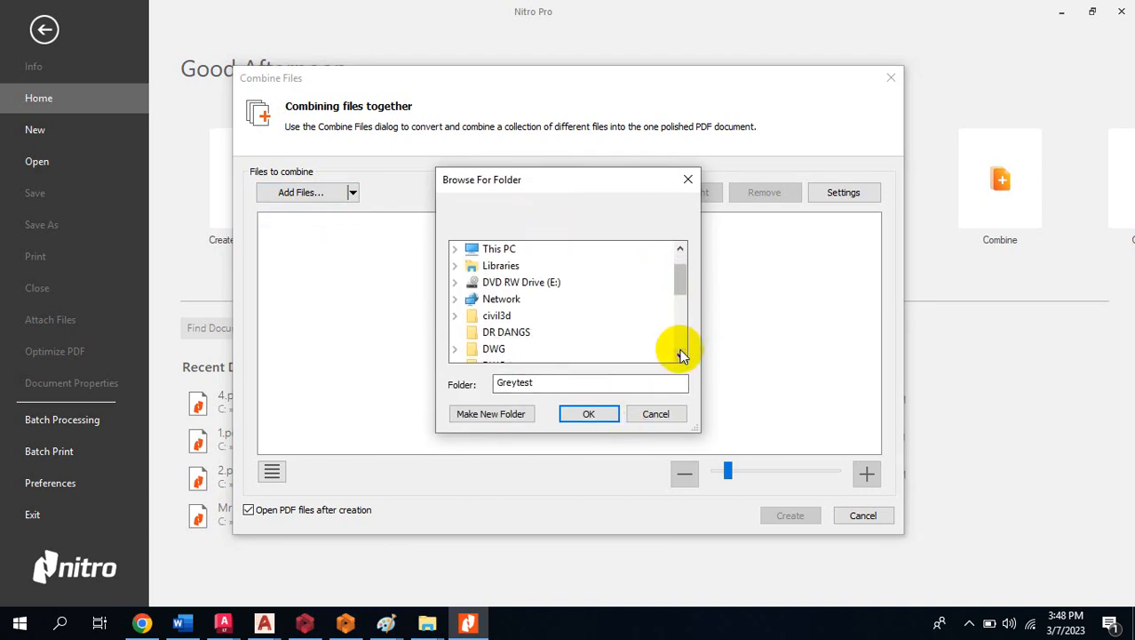
{"action": "left_click", "coordinate": [681, 354]}
{"action": "left_click", "coordinate": [681, 354]}
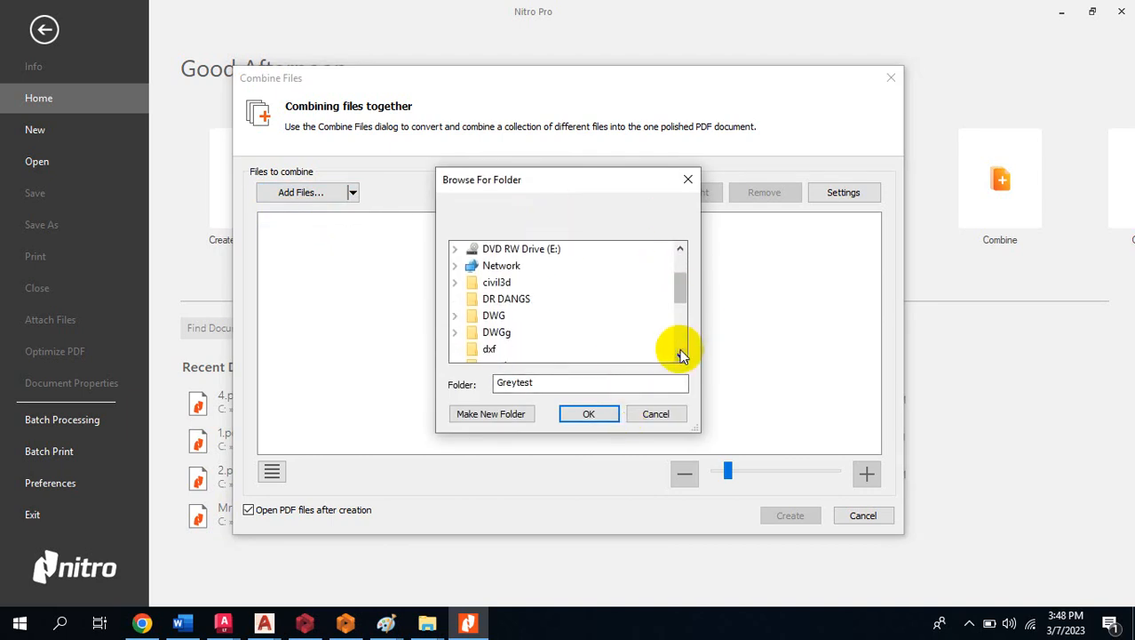
{"action": "left_click", "coordinate": [680, 249]}
{"action": "left_click", "coordinate": [680, 249]}
{"action": "left_click", "coordinate": [680, 248]}
{"action": "left_click", "coordinate": [681, 249]}
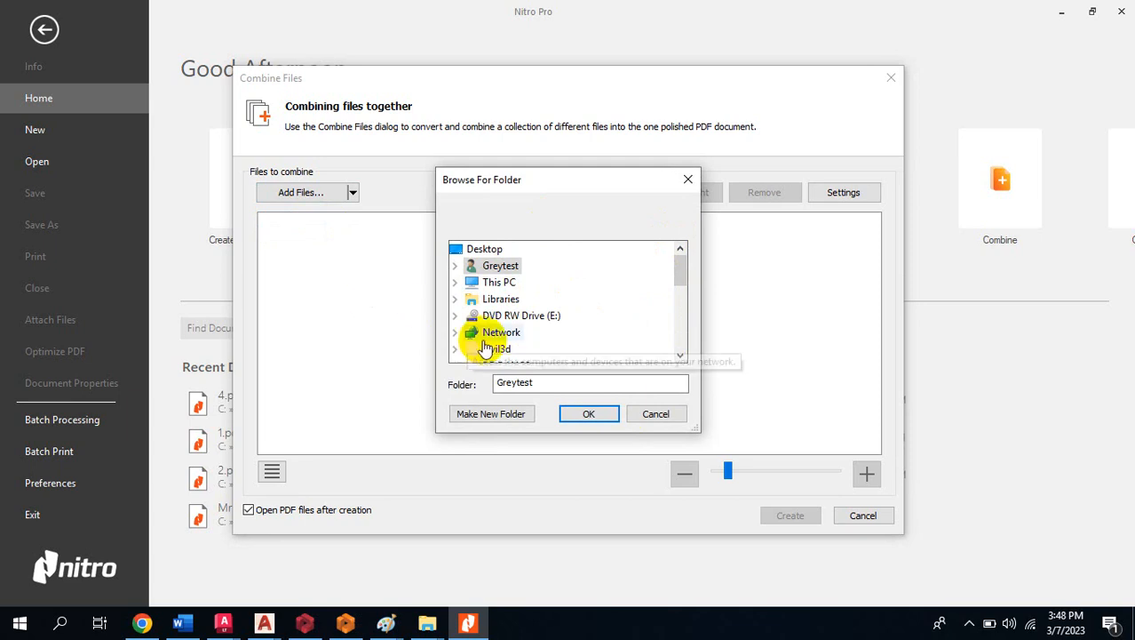
{"action": "left_click", "coordinate": [455, 282]}
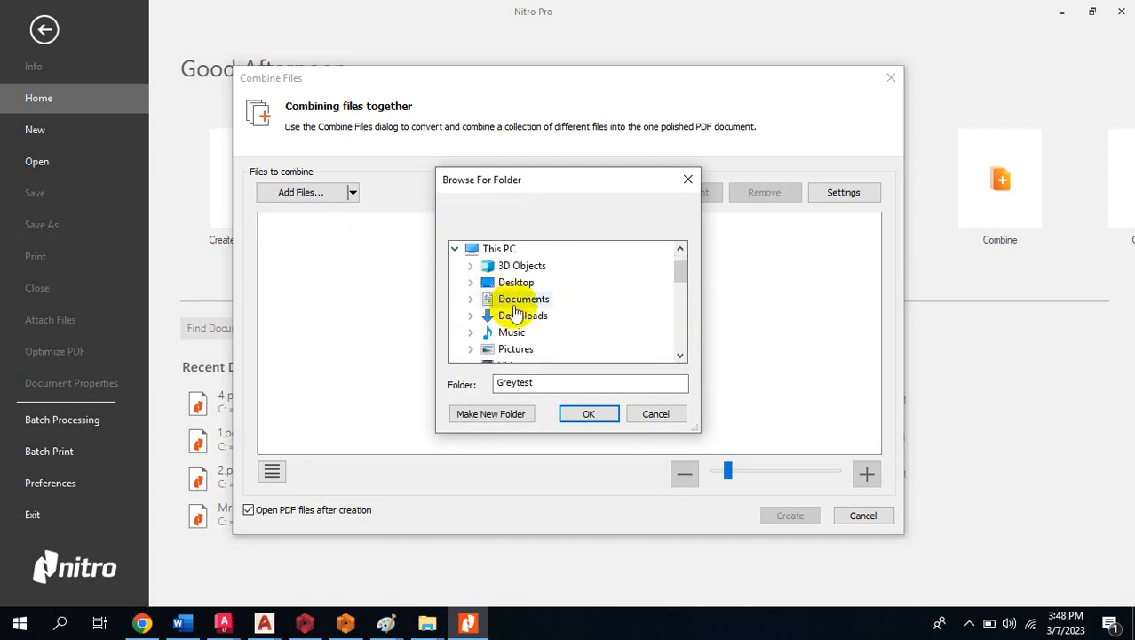
{"action": "double_click", "coordinate": [491, 298]}
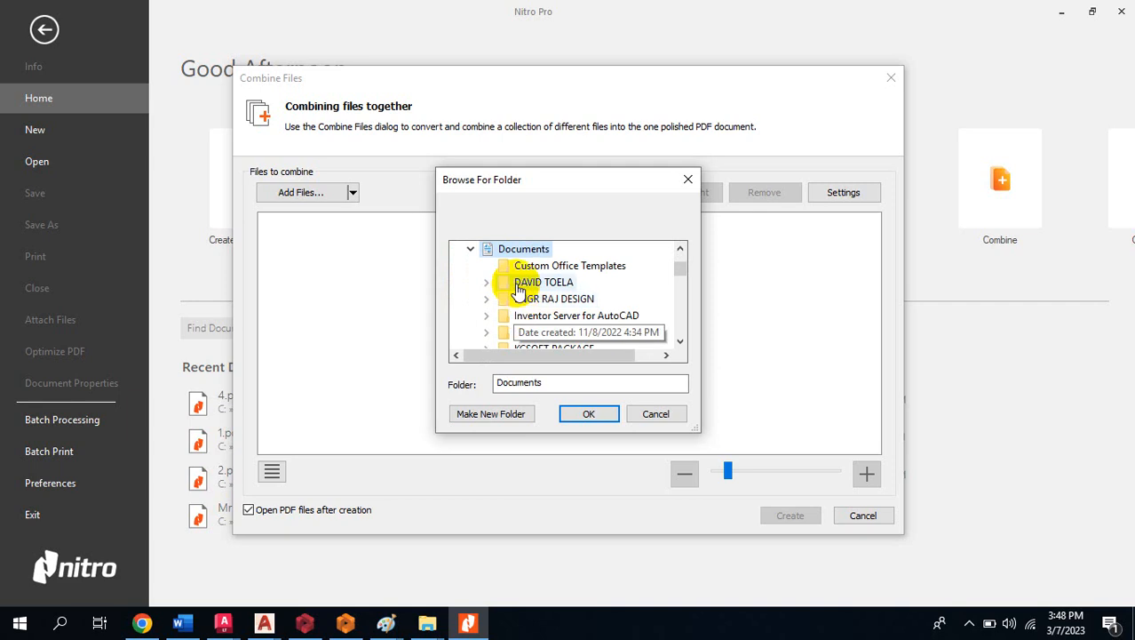
{"action": "double_click", "coordinate": [544, 282]}
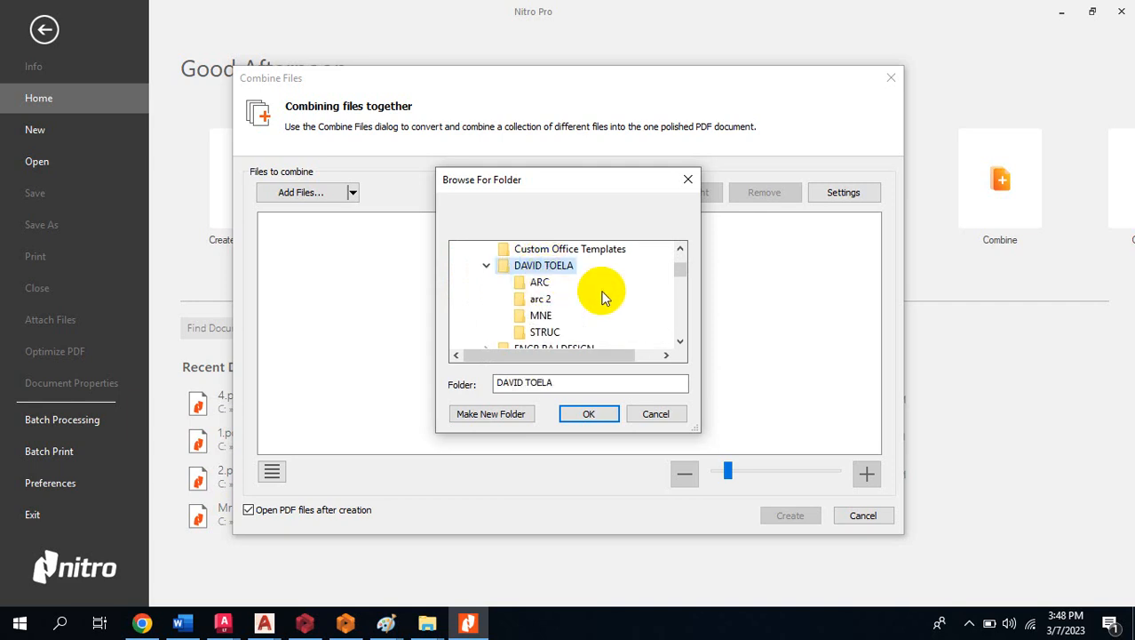
{"action": "left_click", "coordinate": [547, 334]}
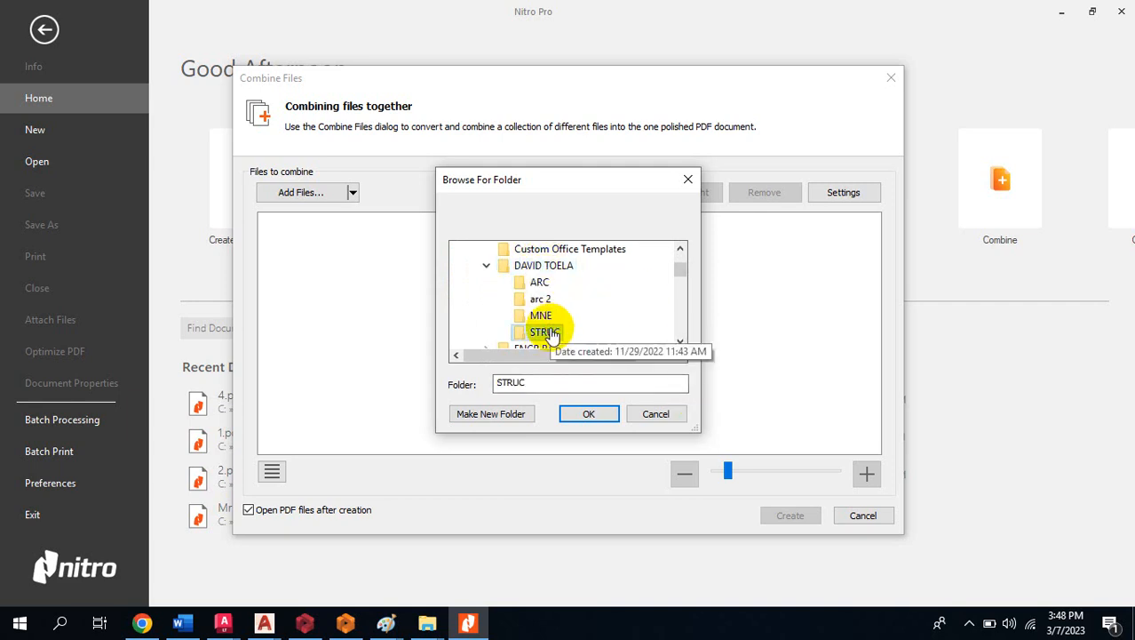
{"action": "left_click", "coordinate": [589, 414]}
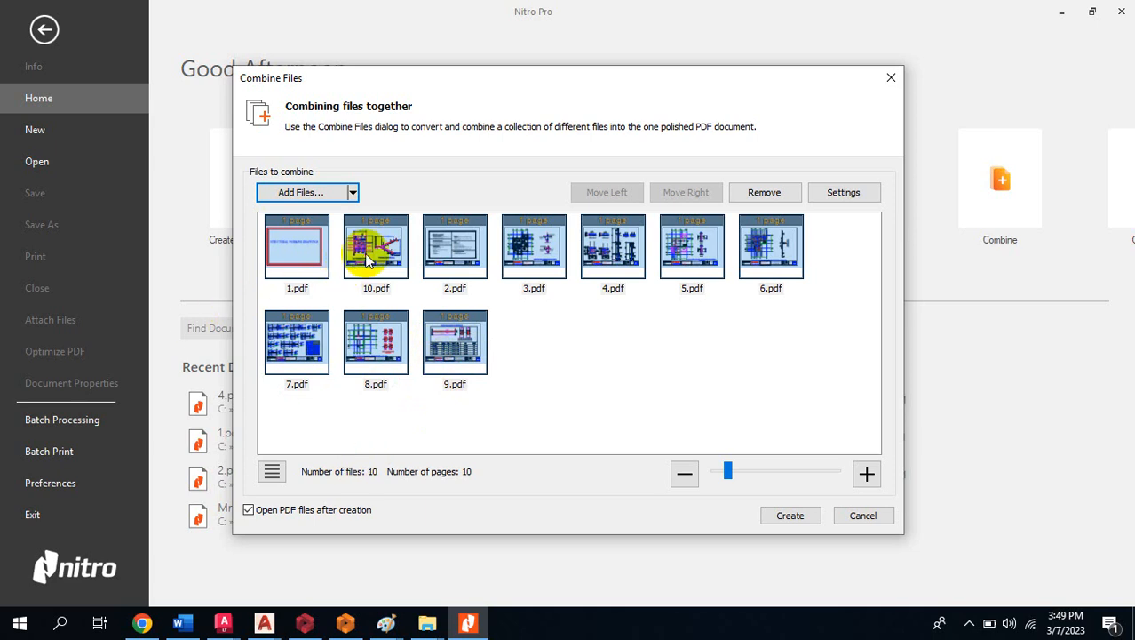
{"action": "left_click", "coordinate": [515, 357]}
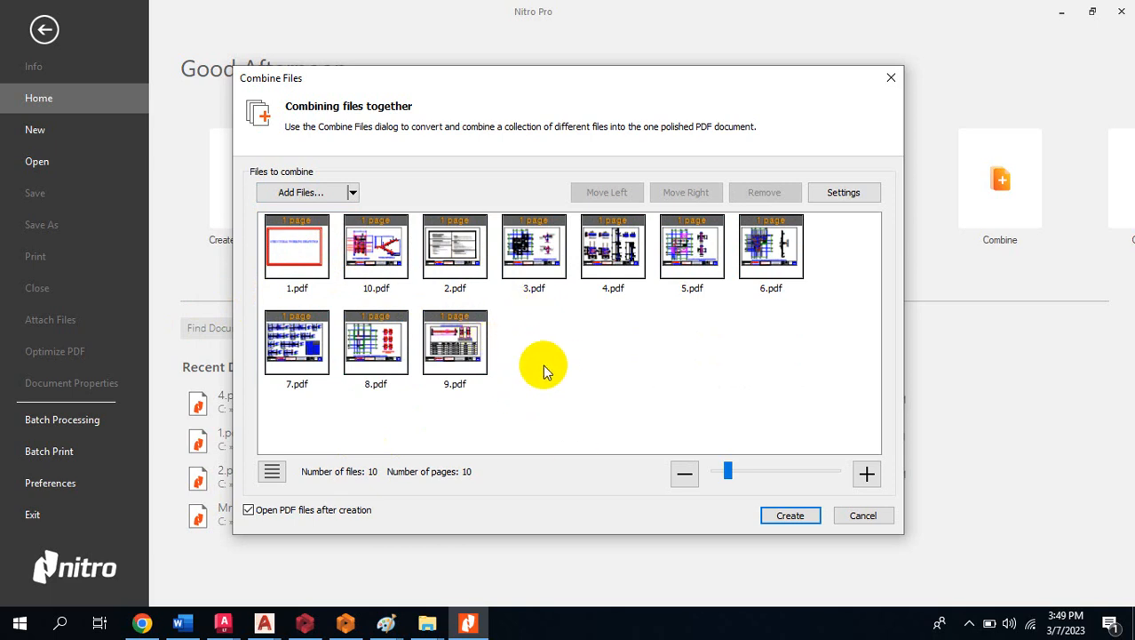
{"action": "left_click", "coordinate": [362, 251]}
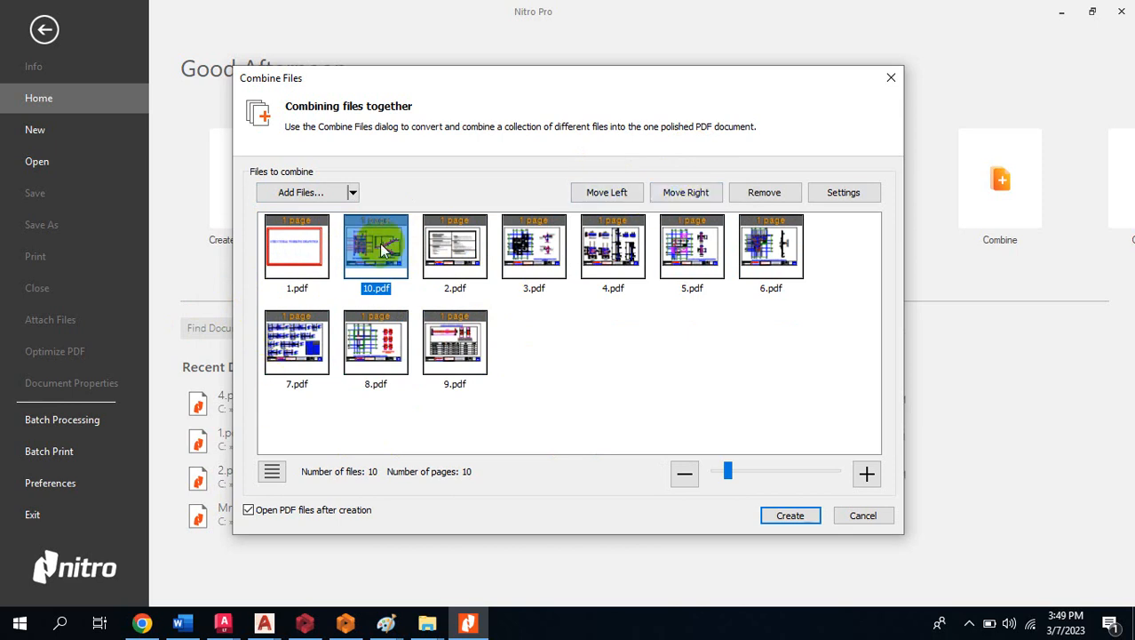
{"action": "left_click", "coordinate": [684, 193]}
{"action": "left_click", "coordinate": [684, 194]}
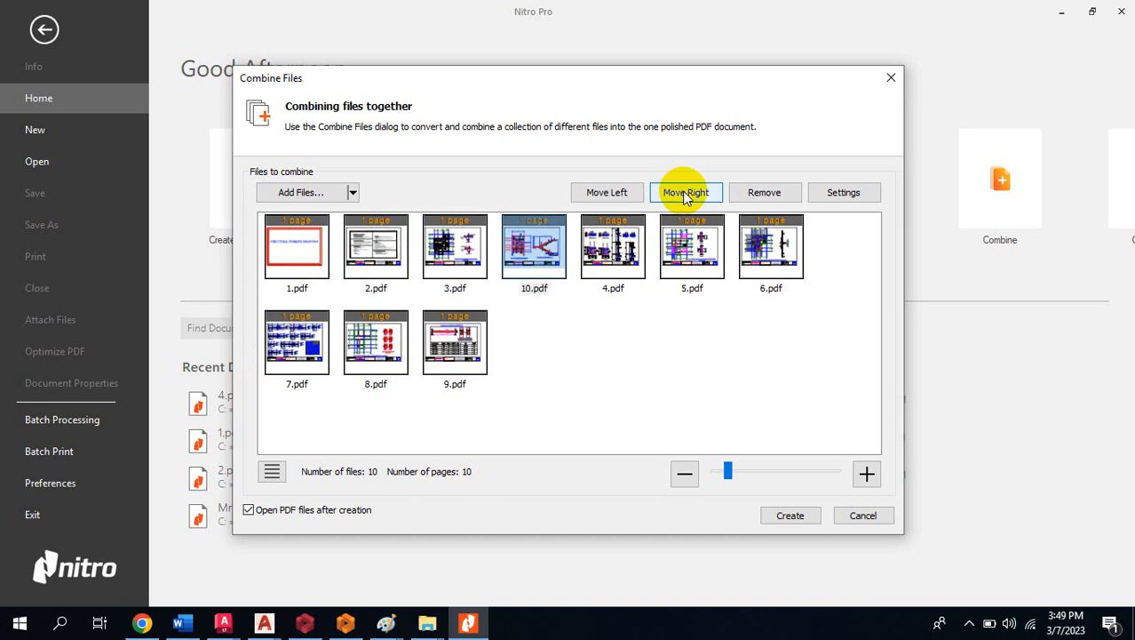
{"action": "left_click", "coordinate": [615, 197]}
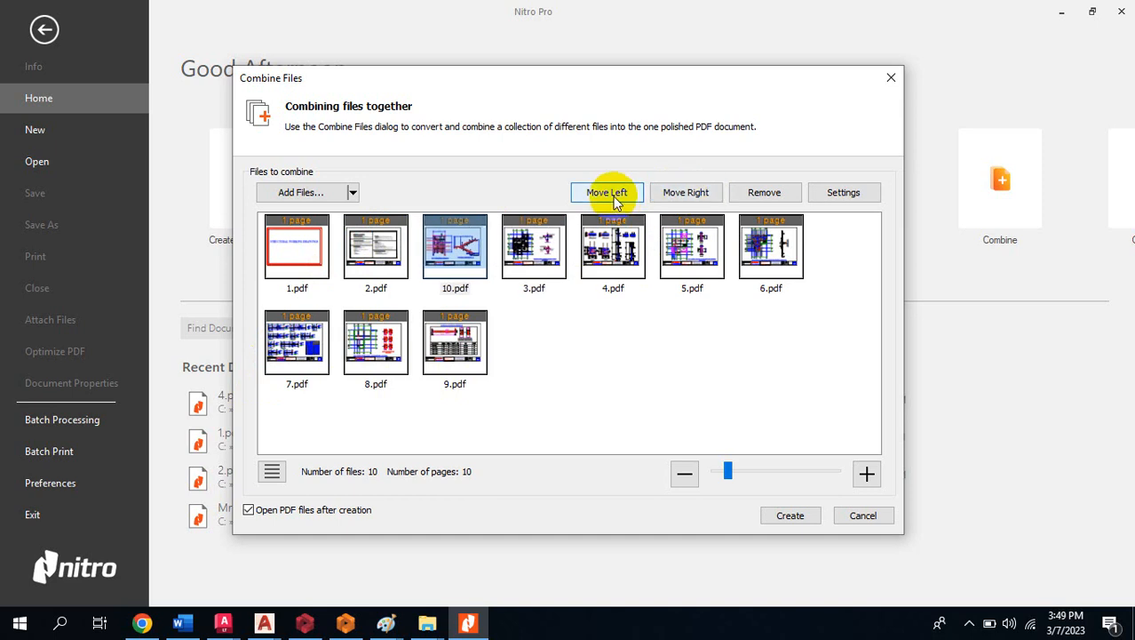
{"action": "left_click", "coordinate": [615, 197]}
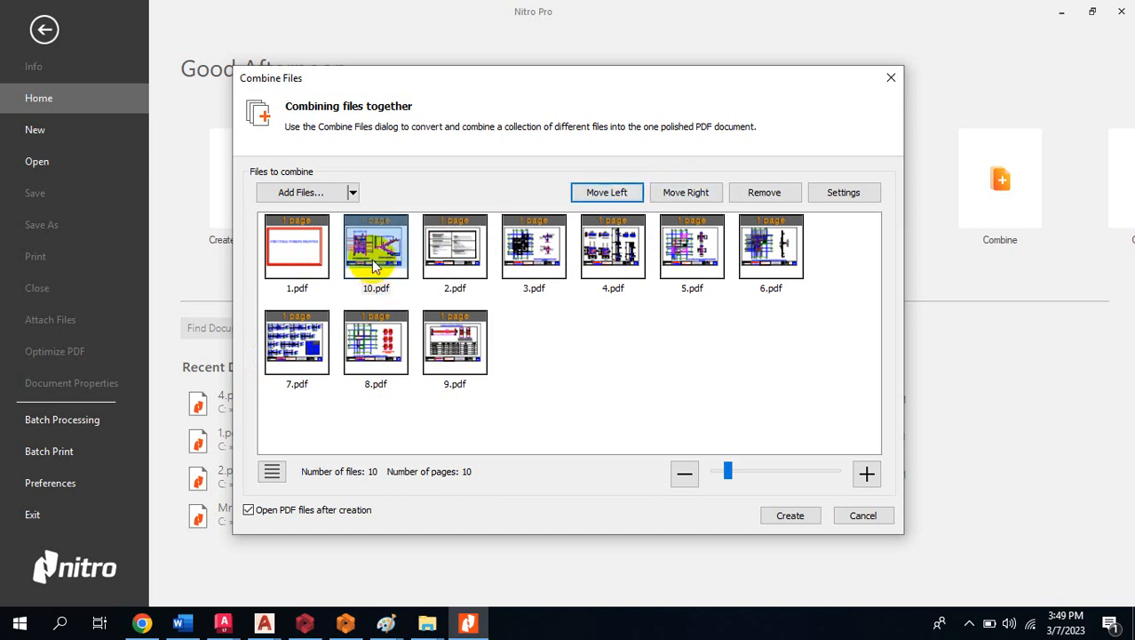
Move 10.pdf to the end of the file order and create the combined PDF as "new files" in the SUGAR folder.
{"action": "mouse_move", "coordinate": [378, 262]}
{"action": "left_mouse_down"}
{"action": "mouse_move", "coordinate": [573, 372]}
{"action": "mouse_move", "coordinate": [530, 363]}
{"action": "left_mouse_up"}
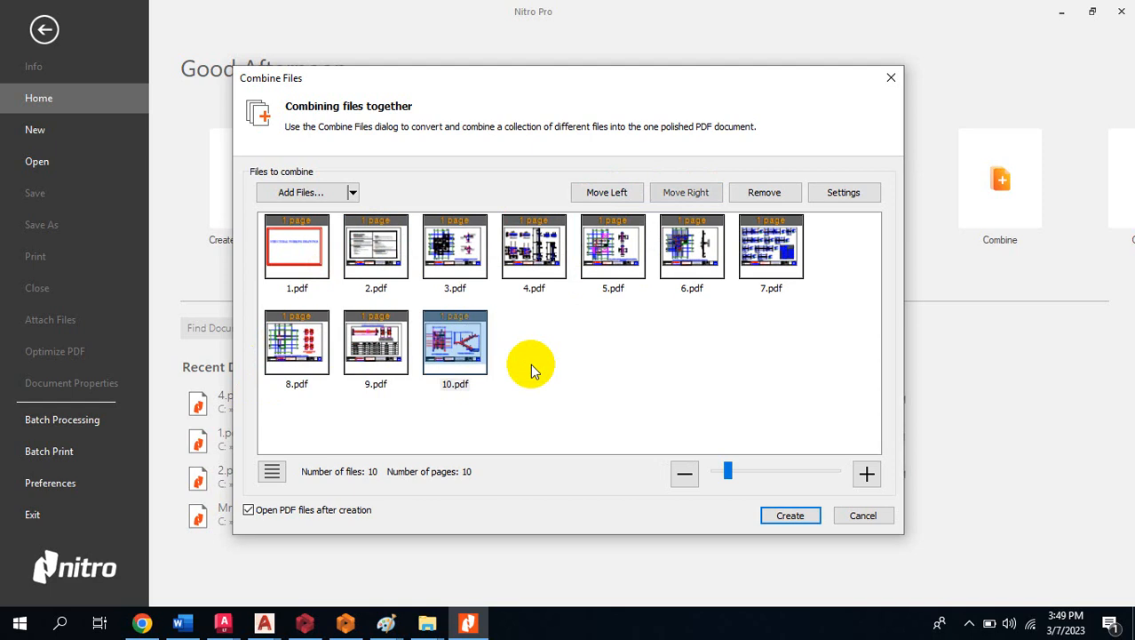
{"action": "left_click", "coordinate": [560, 327]}
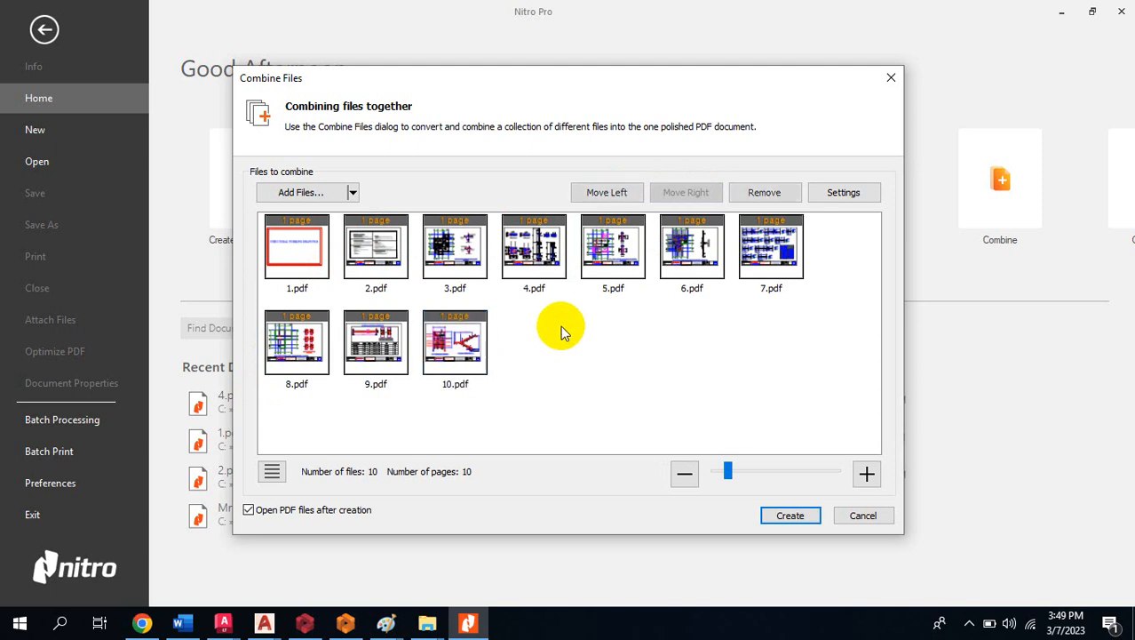
{"action": "left_click", "coordinate": [795, 516]}
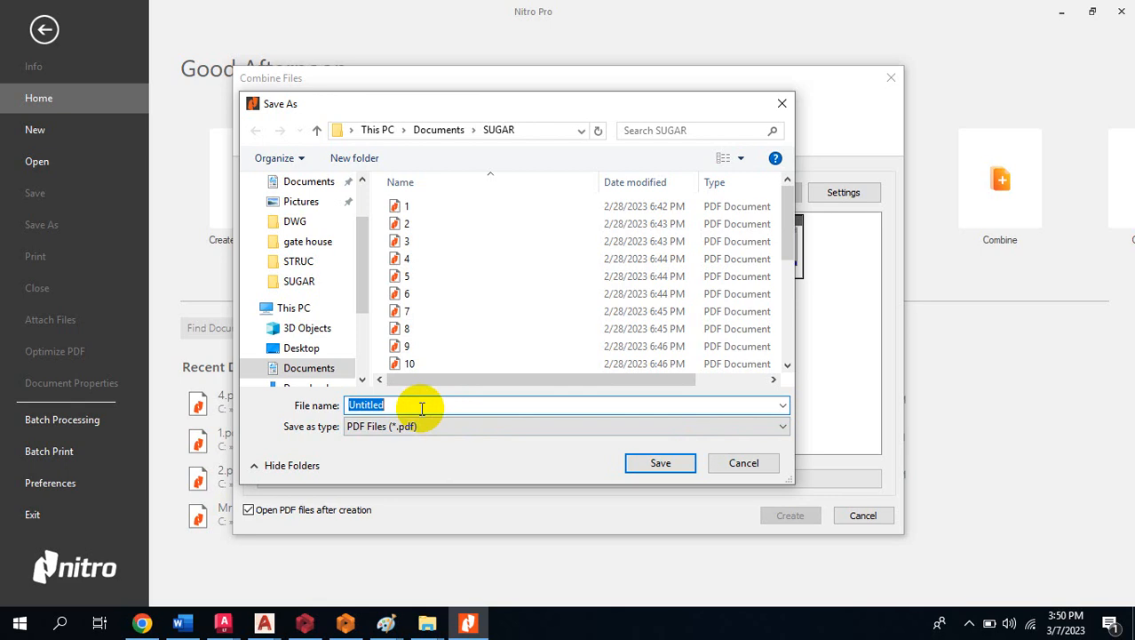
{"action": "type", "text": "m"}
{"action": "key", "text": "BackSpace"}
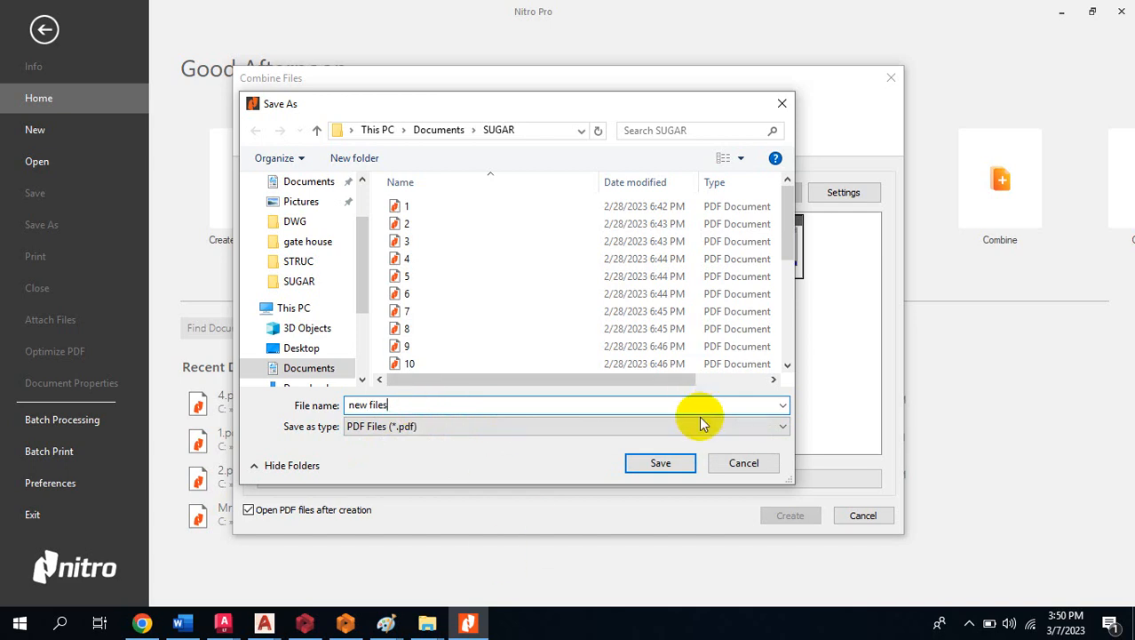
{"action": "left_click", "coordinate": [659, 462]}
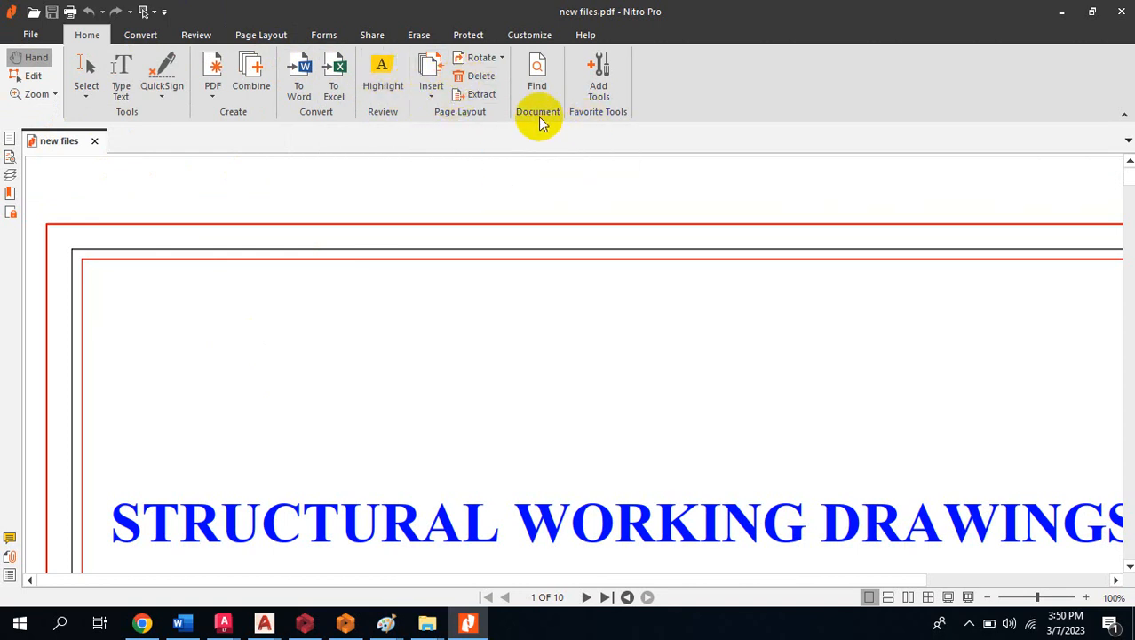
{"action": "left_click", "coordinate": [215, 96]}
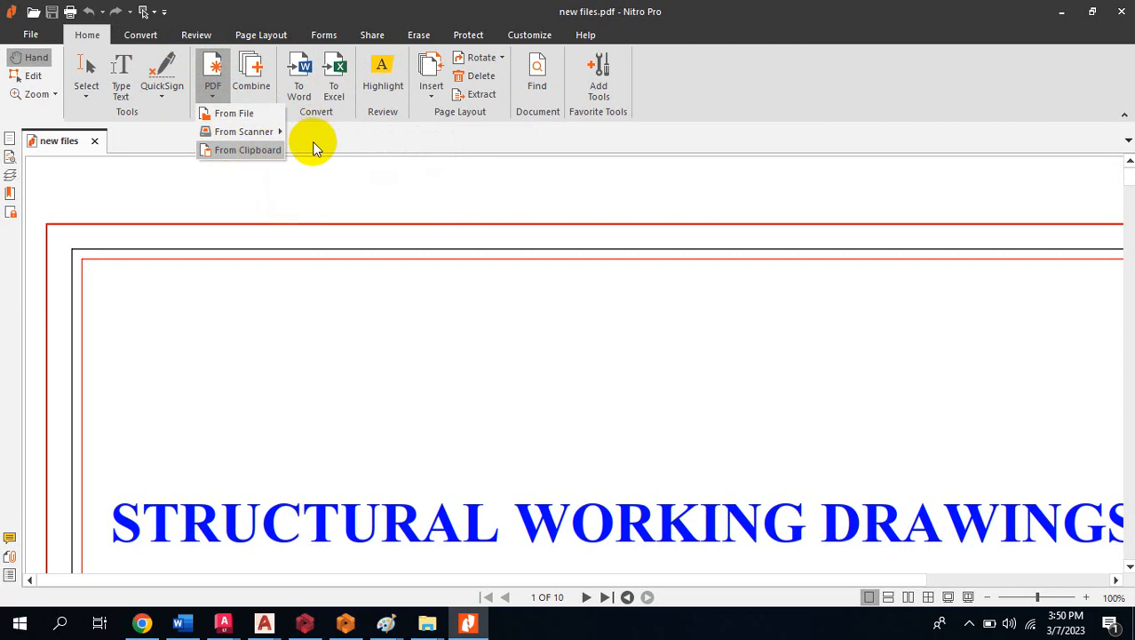
{"action": "left_click", "coordinate": [312, 141]}
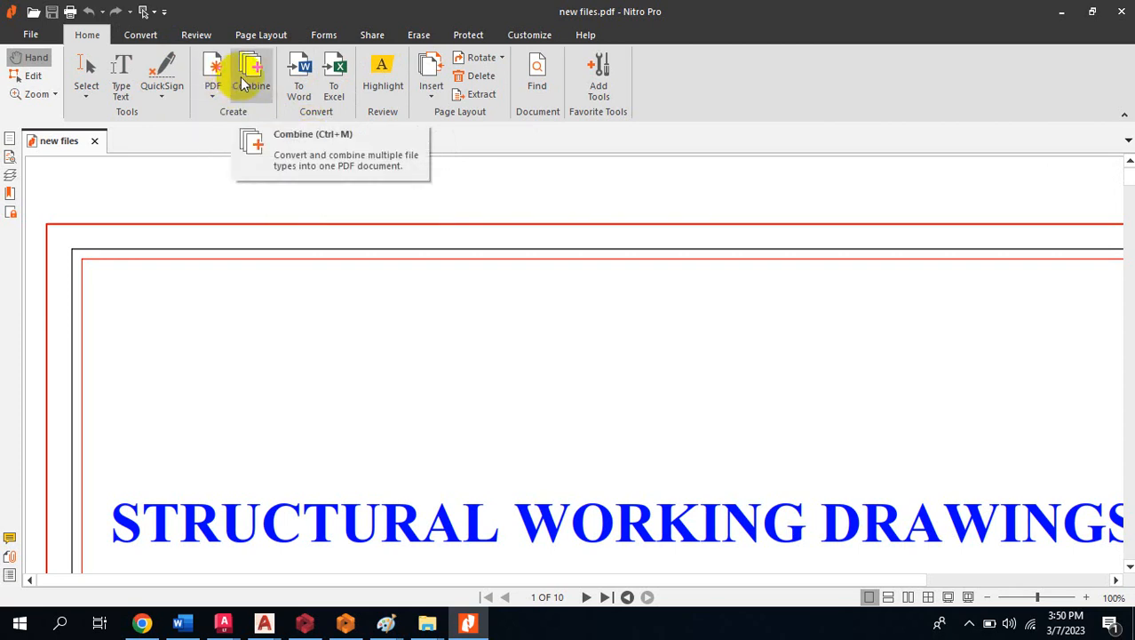
{"action": "left_click", "coordinate": [142, 36]}
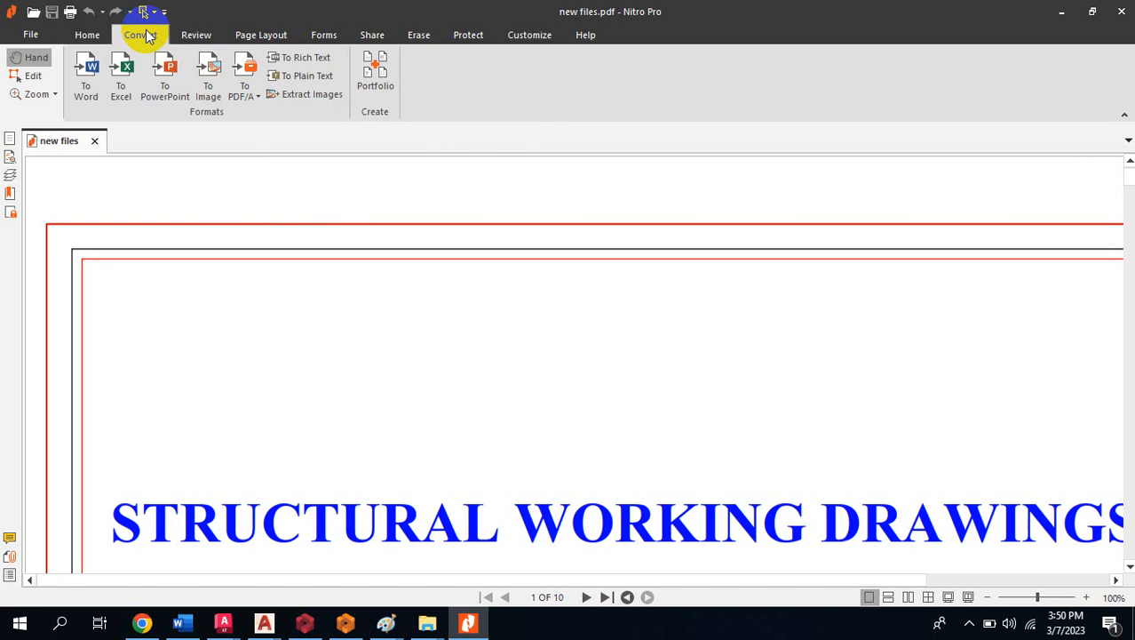
{"action": "left_click", "coordinate": [197, 36]}
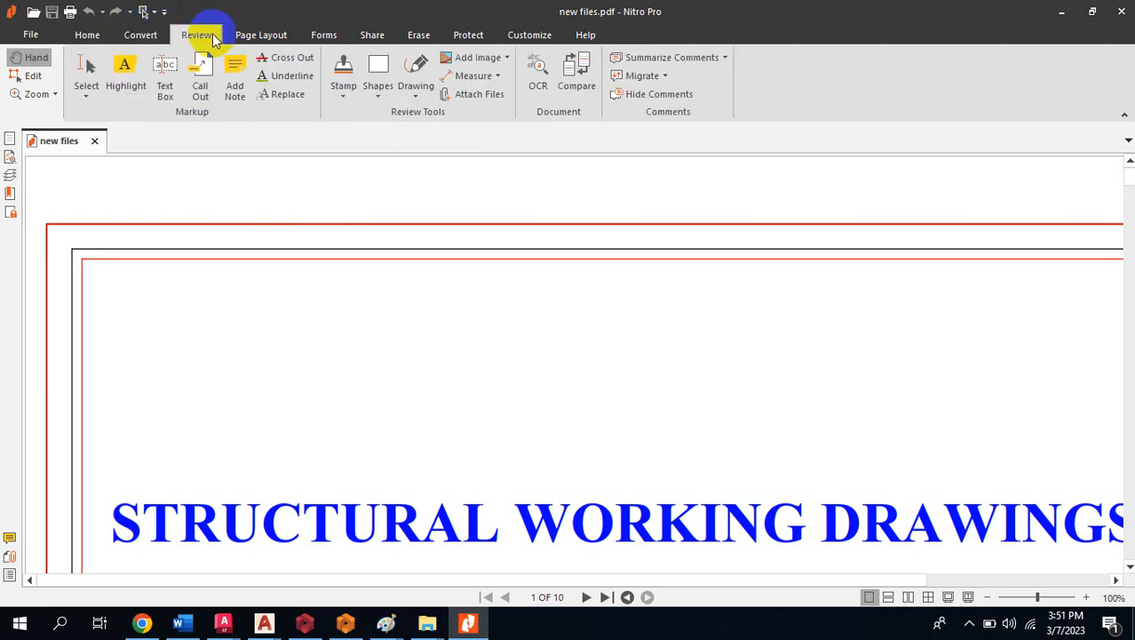
{"action": "left_click", "coordinate": [252, 35]}
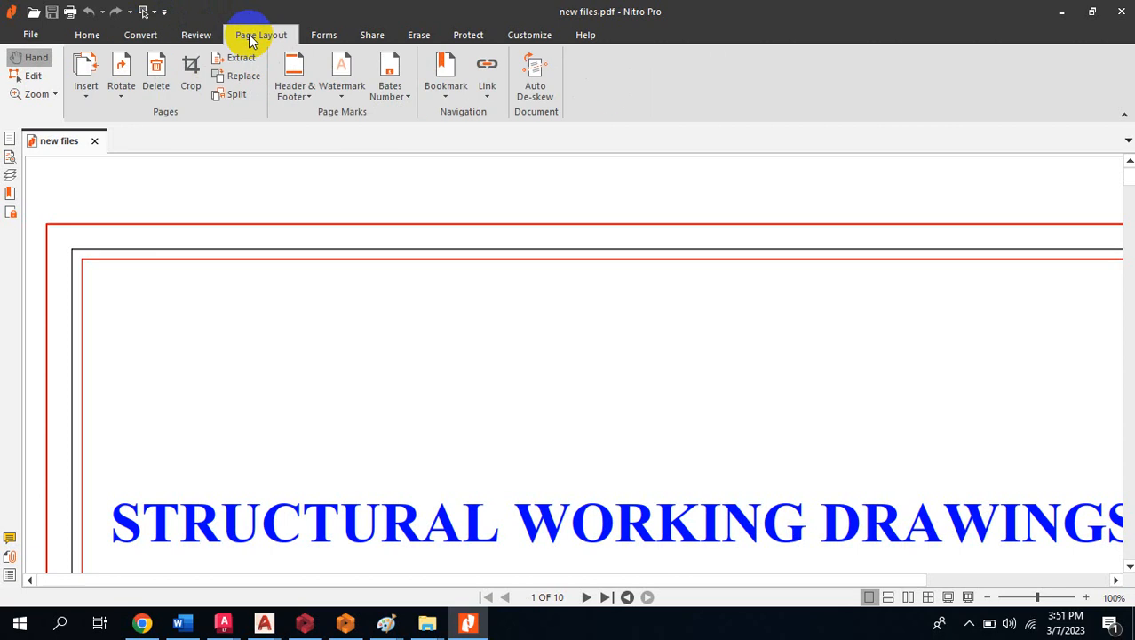
{"action": "left_click", "coordinate": [306, 35]}
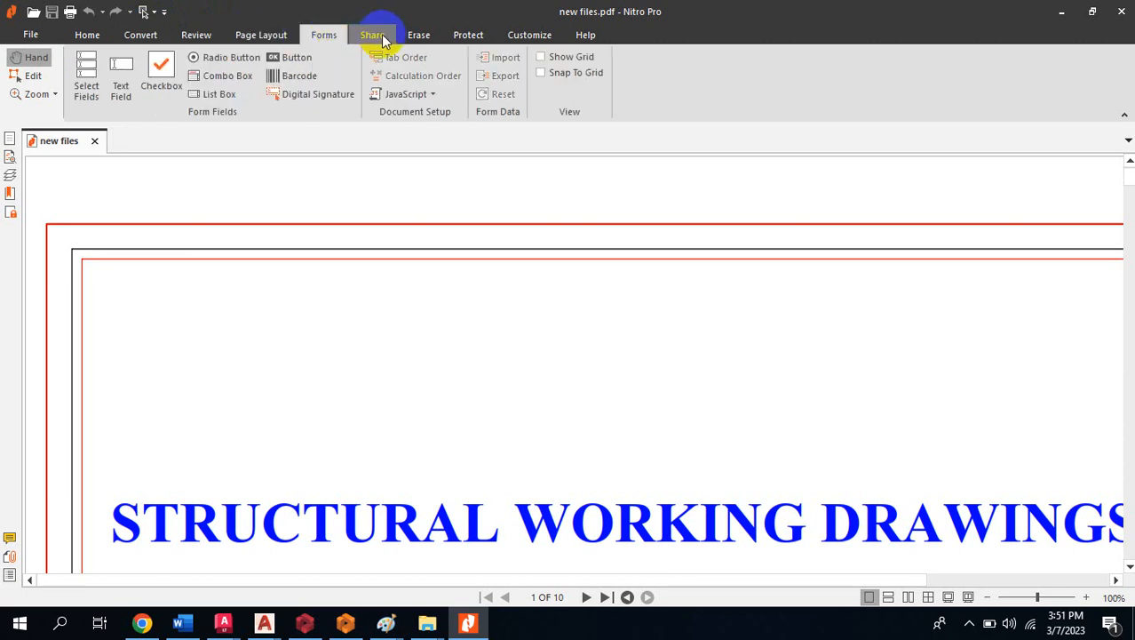
{"action": "left_click", "coordinate": [380, 37]}
{"action": "left_click", "coordinate": [88, 36]}
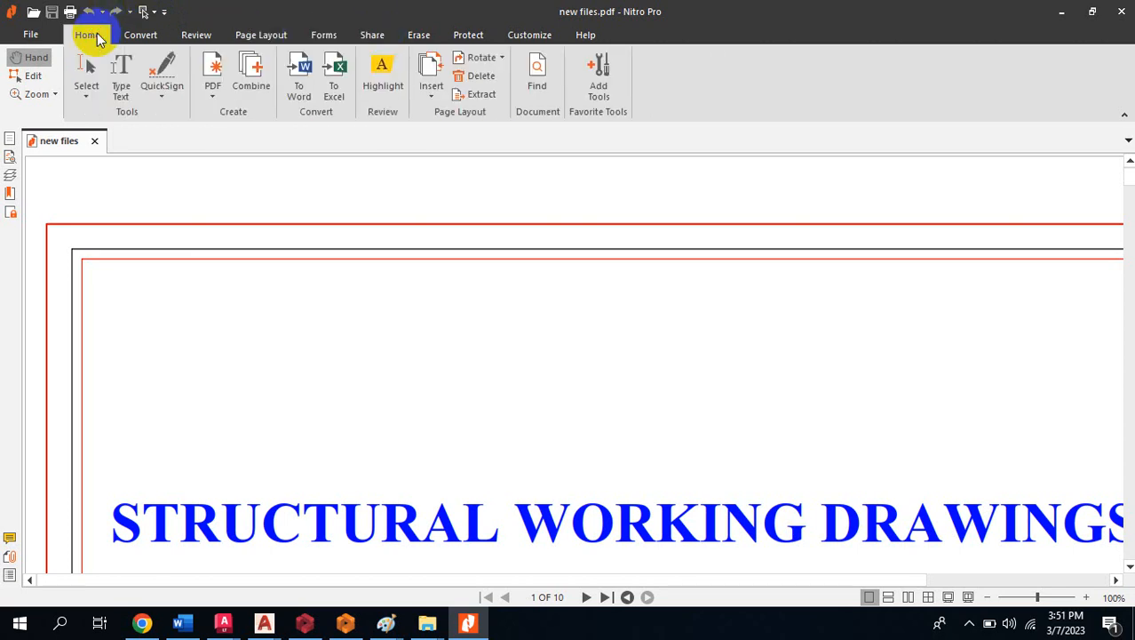
{"action": "left_click", "coordinate": [142, 35]}
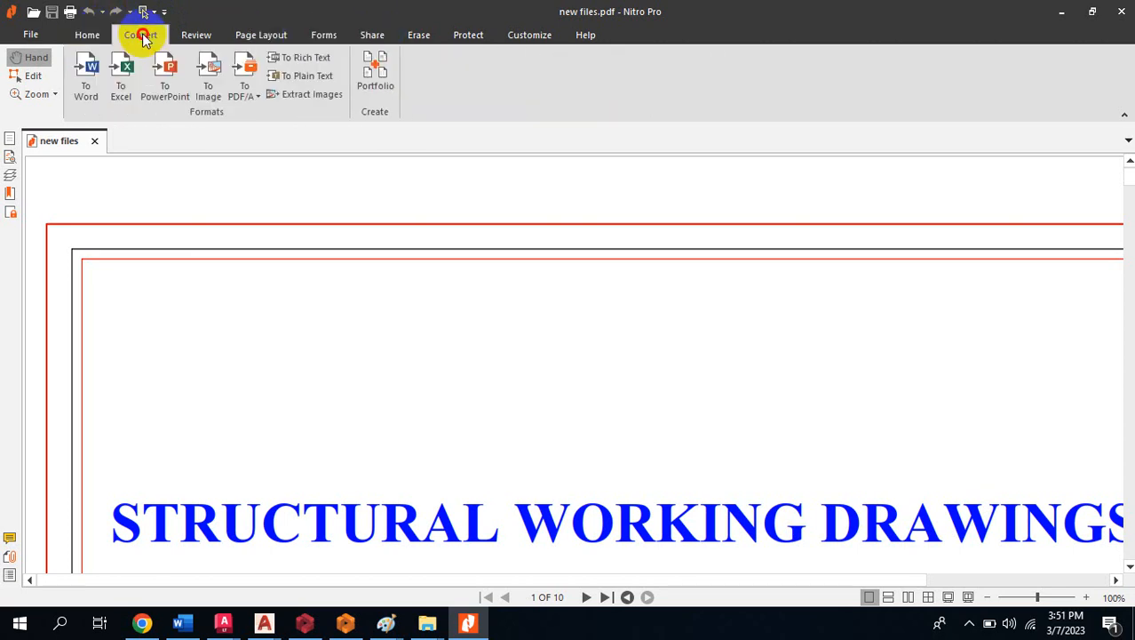
{"action": "left_click", "coordinate": [94, 41]}
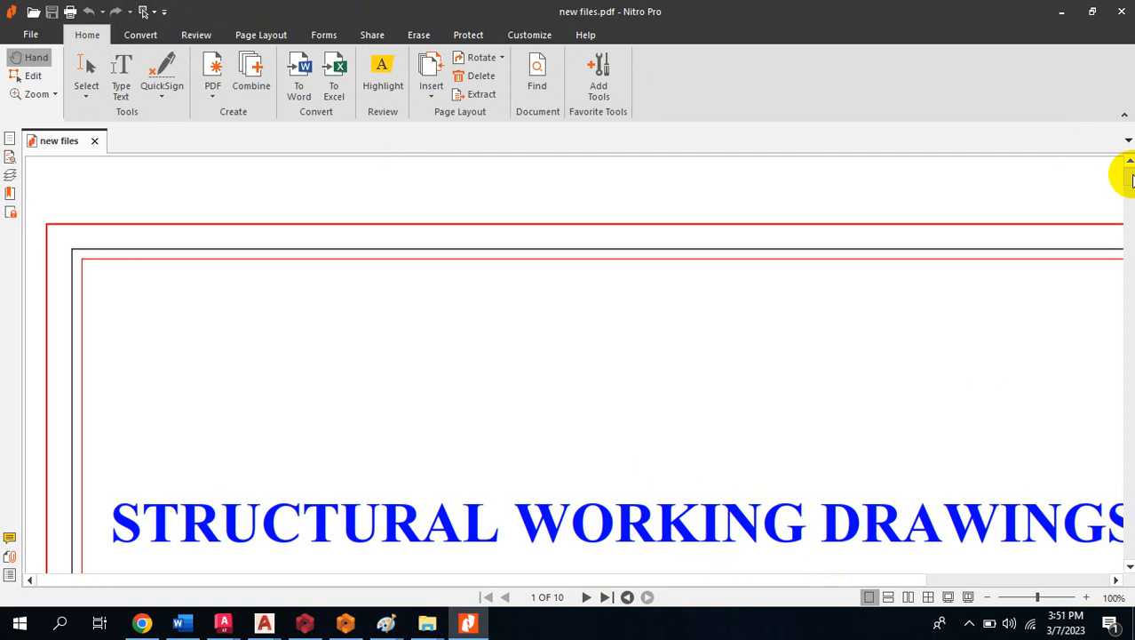
Go to the General Notes page of the combined PDF and view it at 75% zoom.
{"action": "left_click_drag", "start_coordinate": [1131, 177], "coordinate": [1132, 398]}
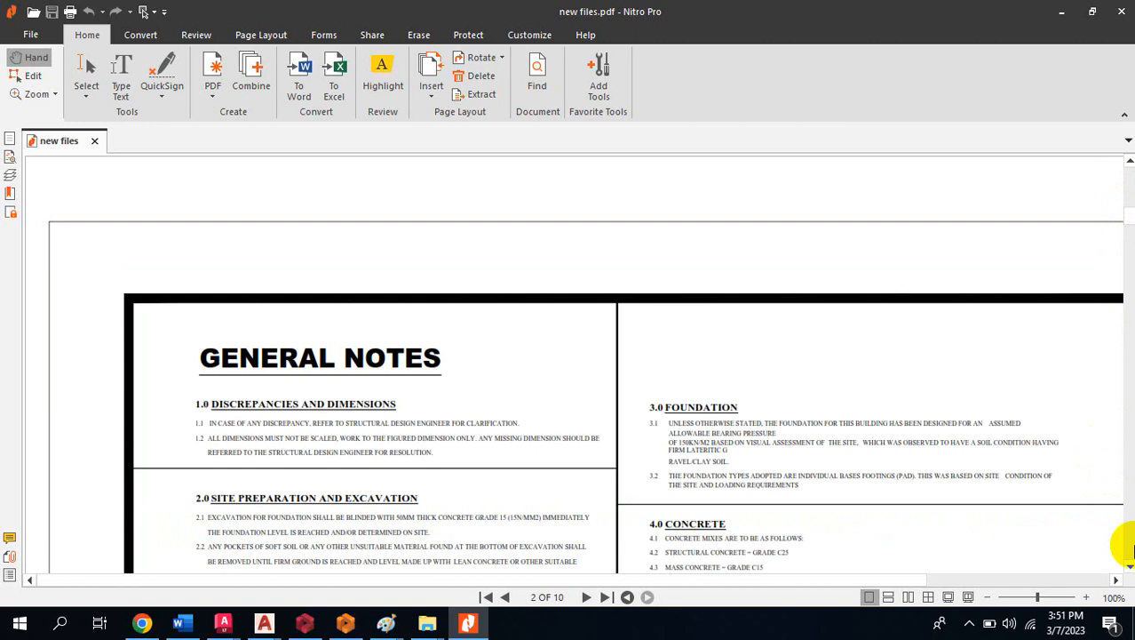
{"action": "left_click", "coordinate": [989, 597]}
{"action": "left_click", "coordinate": [989, 597]}
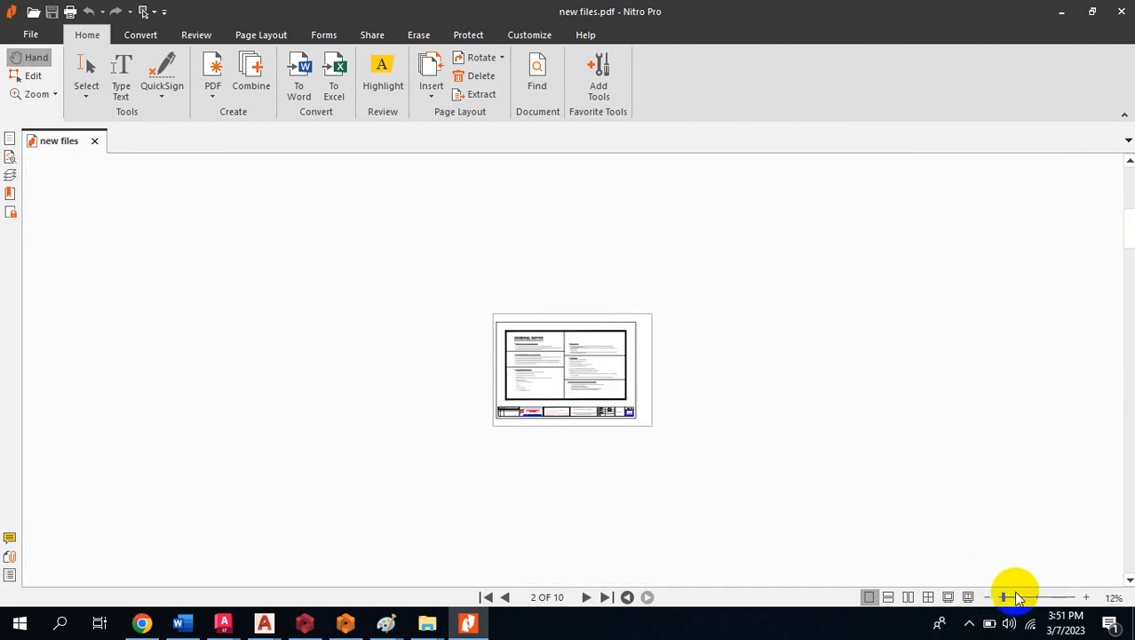
{"action": "left_click", "coordinate": [1085, 597]}
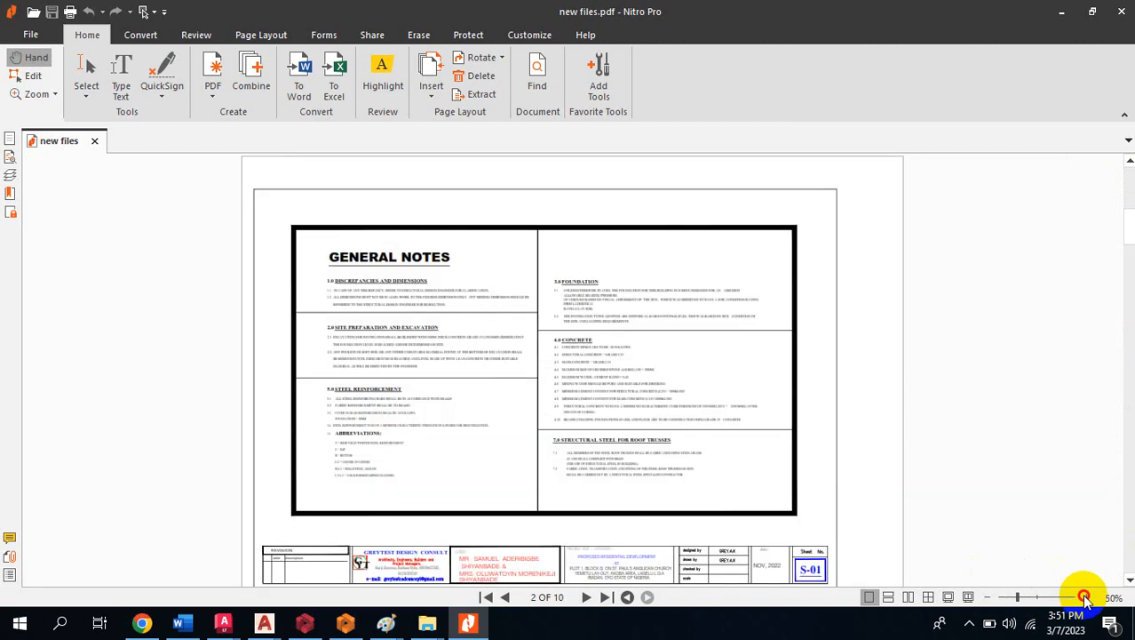
{"action": "left_click", "coordinate": [1085, 597]}
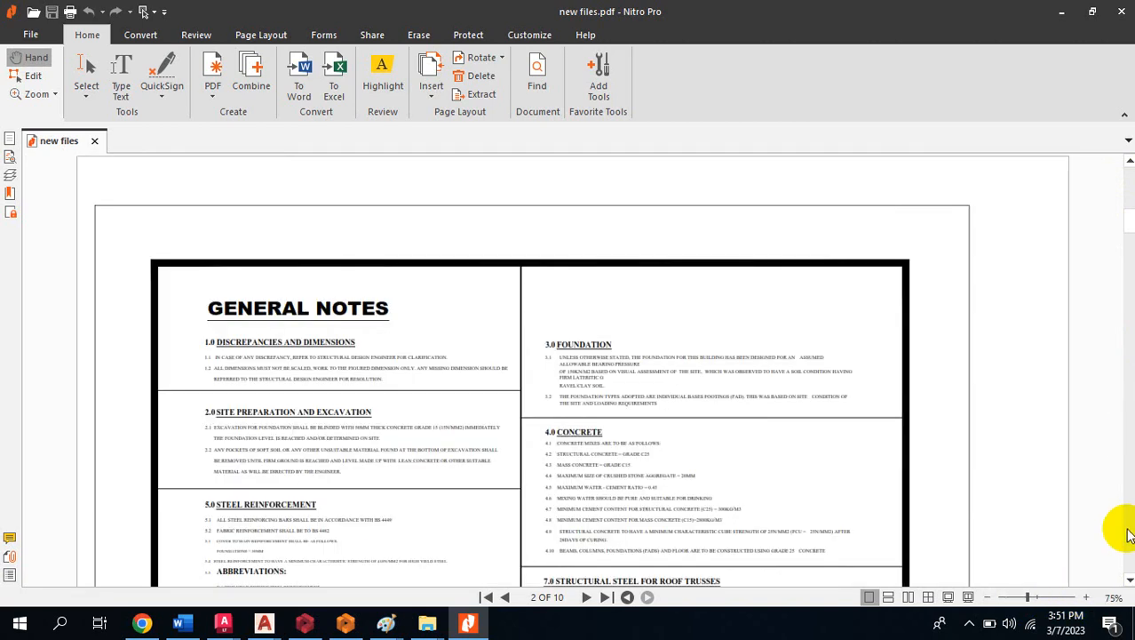
Check the order and content of the combined drawing sheets from the General Notes through to the staircase details on the last page.
{"action": "left_click", "coordinate": [1129, 579]}
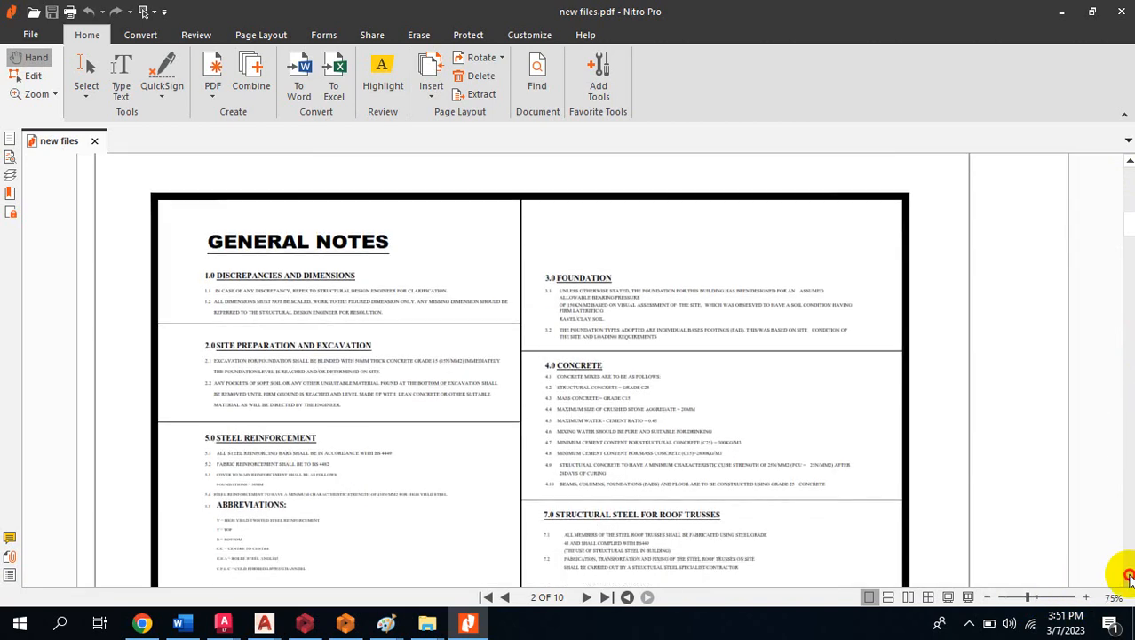
{"action": "left_click", "coordinate": [1129, 579]}
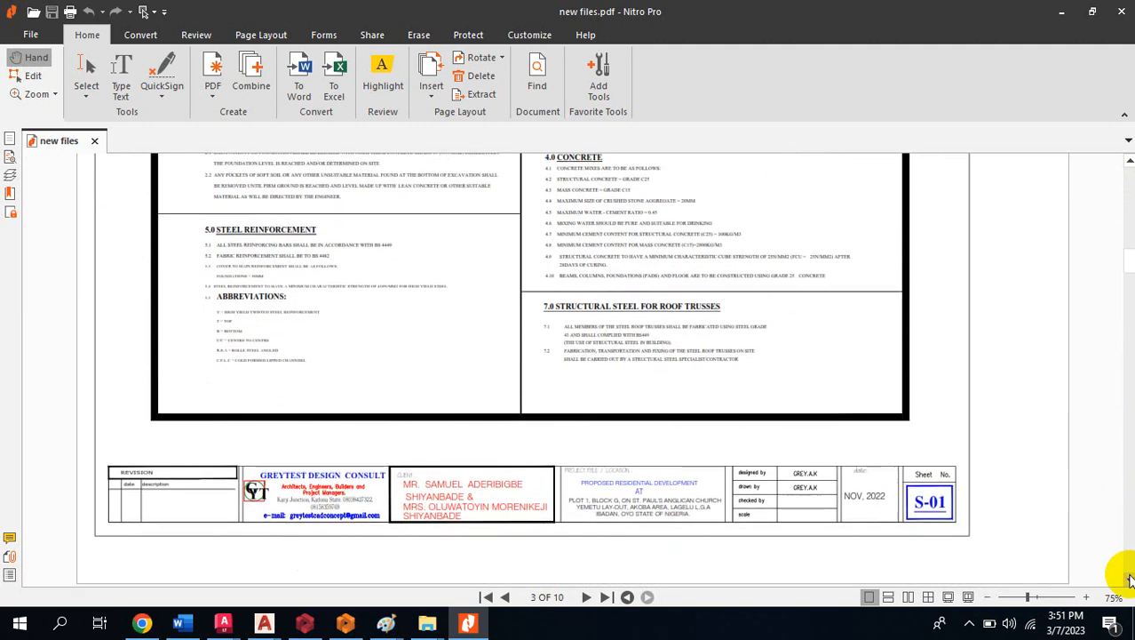
{"action": "left_click", "coordinate": [1129, 579]}
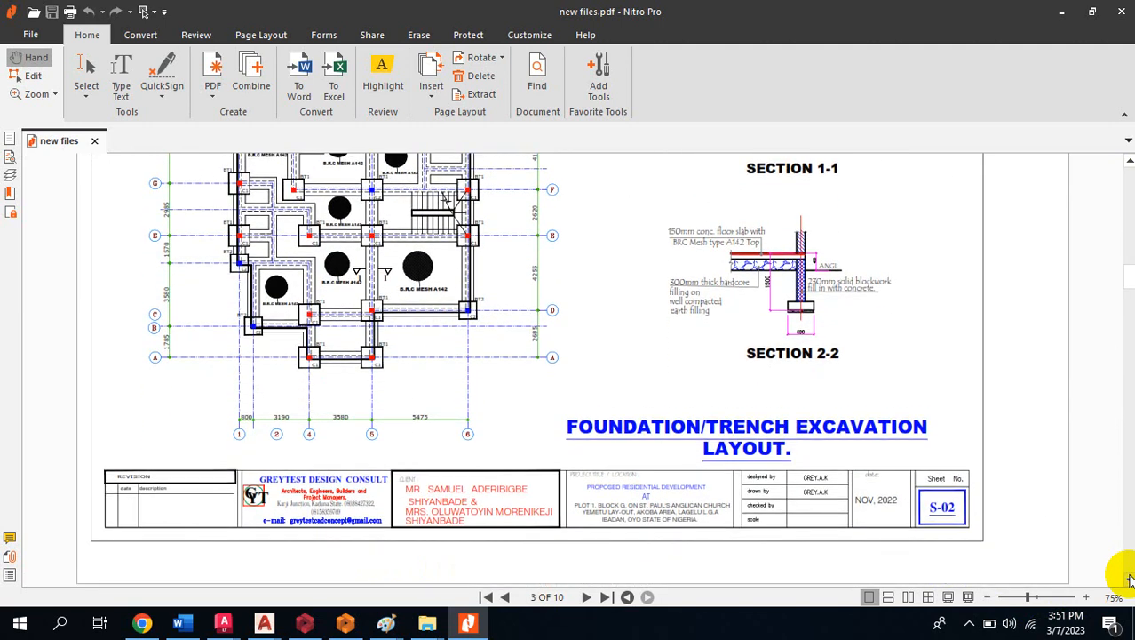
{"action": "left_click", "coordinate": [1129, 580]}
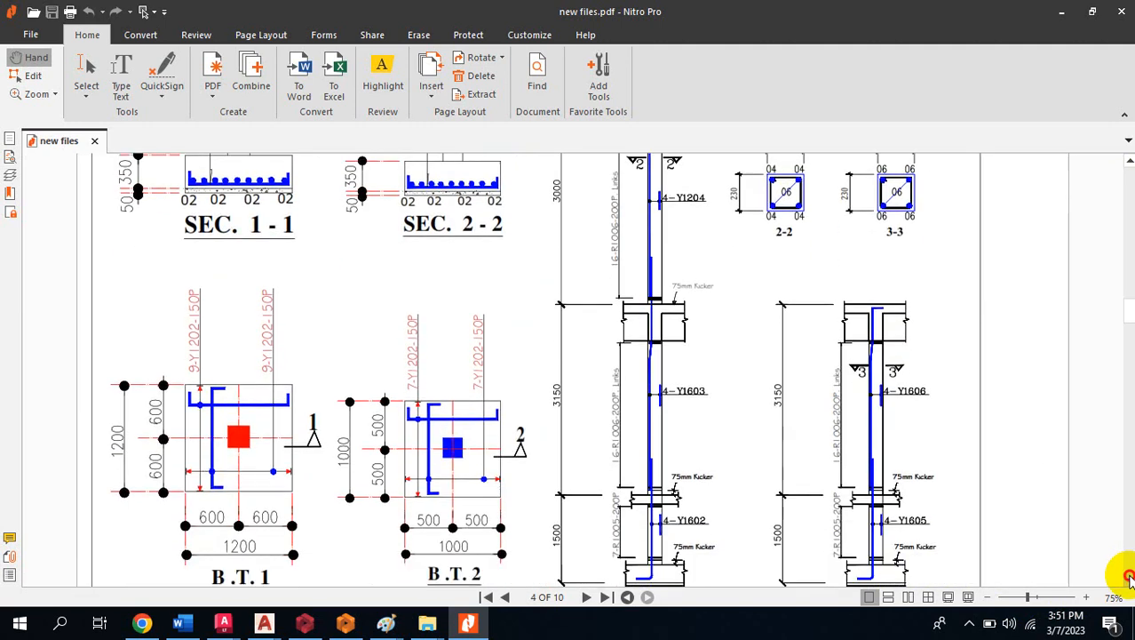
{"action": "left_click", "coordinate": [1129, 579]}
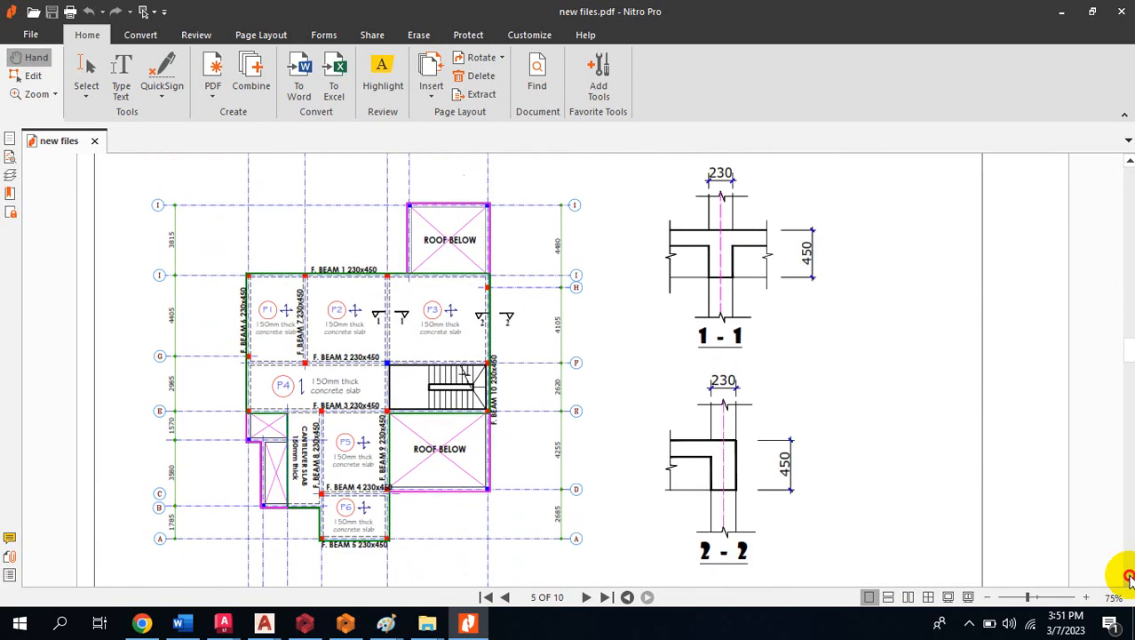
{"action": "left_click", "coordinate": [1129, 579]}
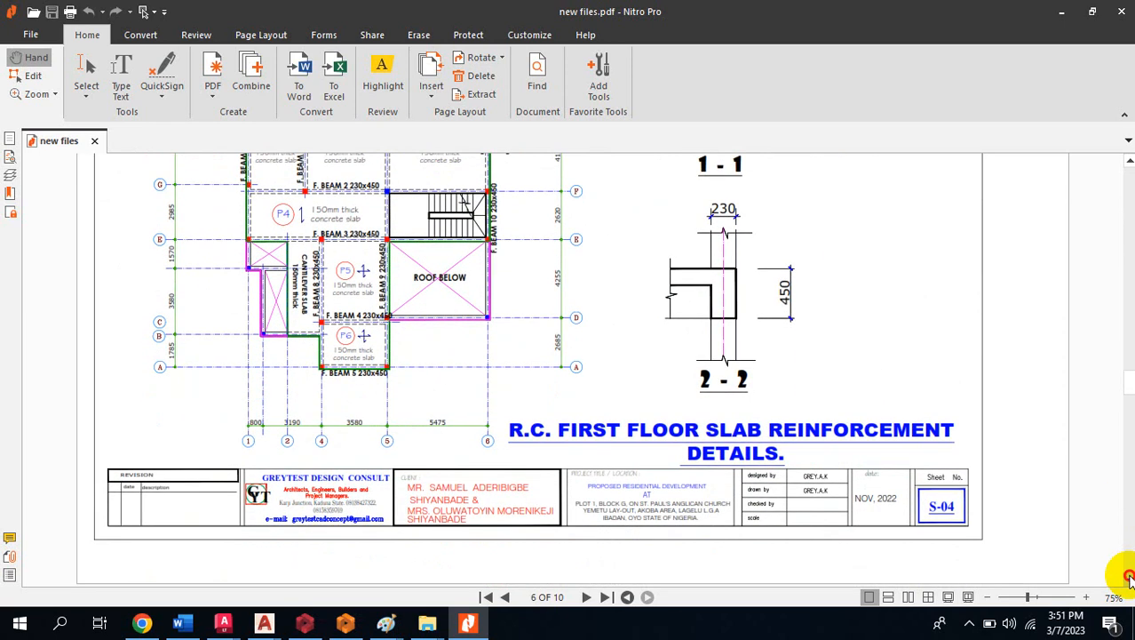
{"action": "left_click", "coordinate": [1129, 579]}
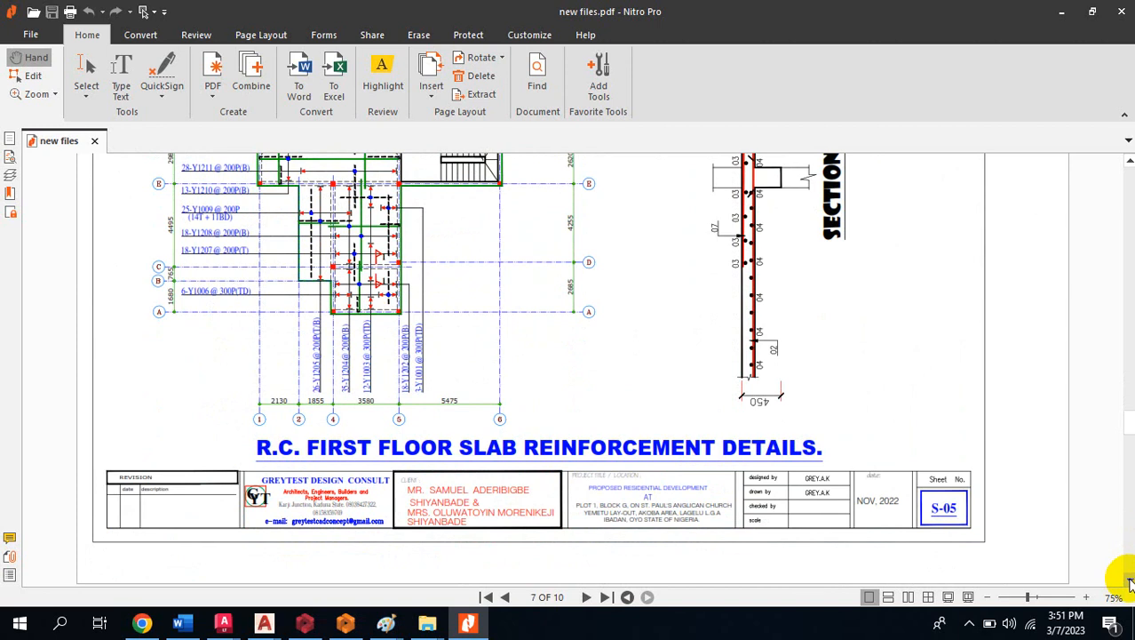
{"action": "left_click", "coordinate": [1129, 579]}
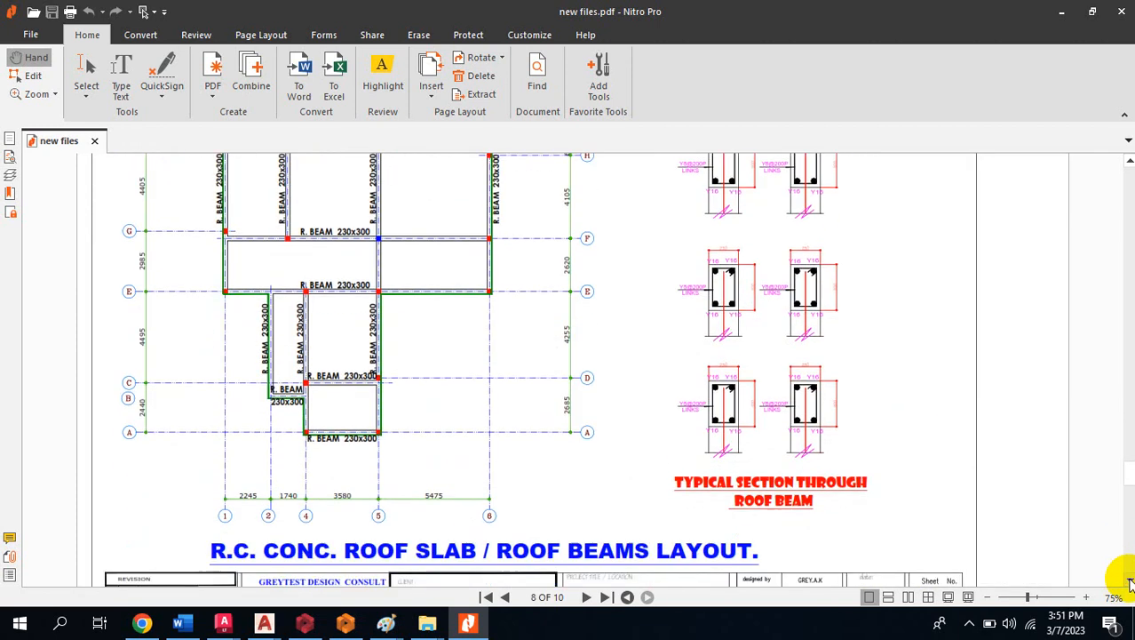
{"action": "left_click", "coordinate": [1130, 579]}
{"action": "left_click", "coordinate": [1129, 579]}
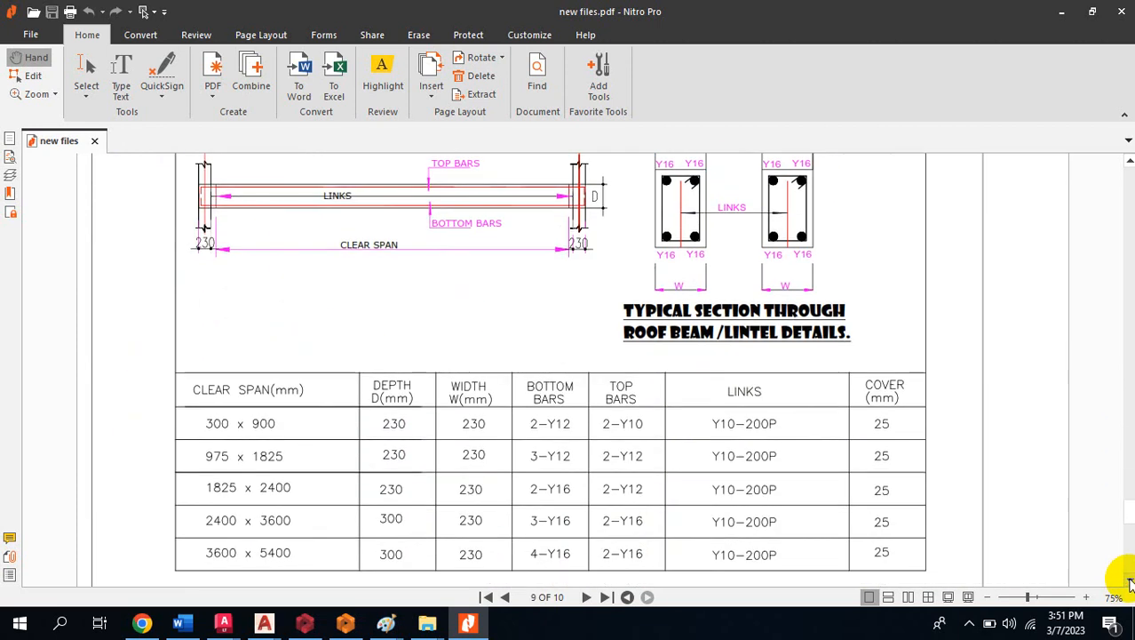
{"action": "left_click", "coordinate": [1129, 579]}
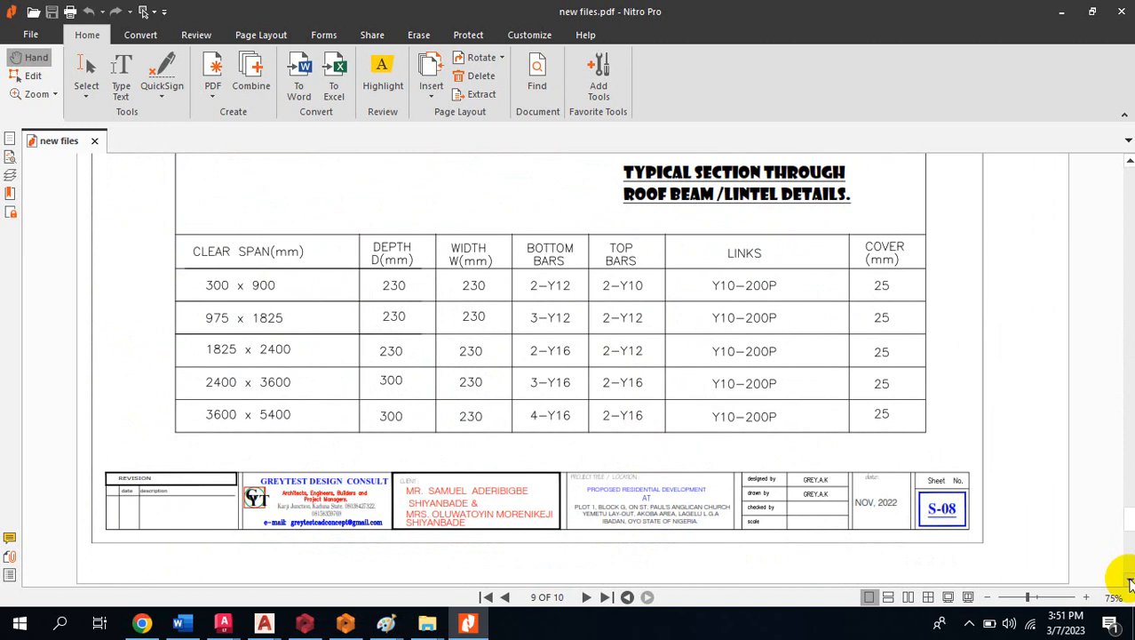
{"action": "left_click", "coordinate": [1129, 579]}
{"action": "left_click", "coordinate": [1129, 580]}
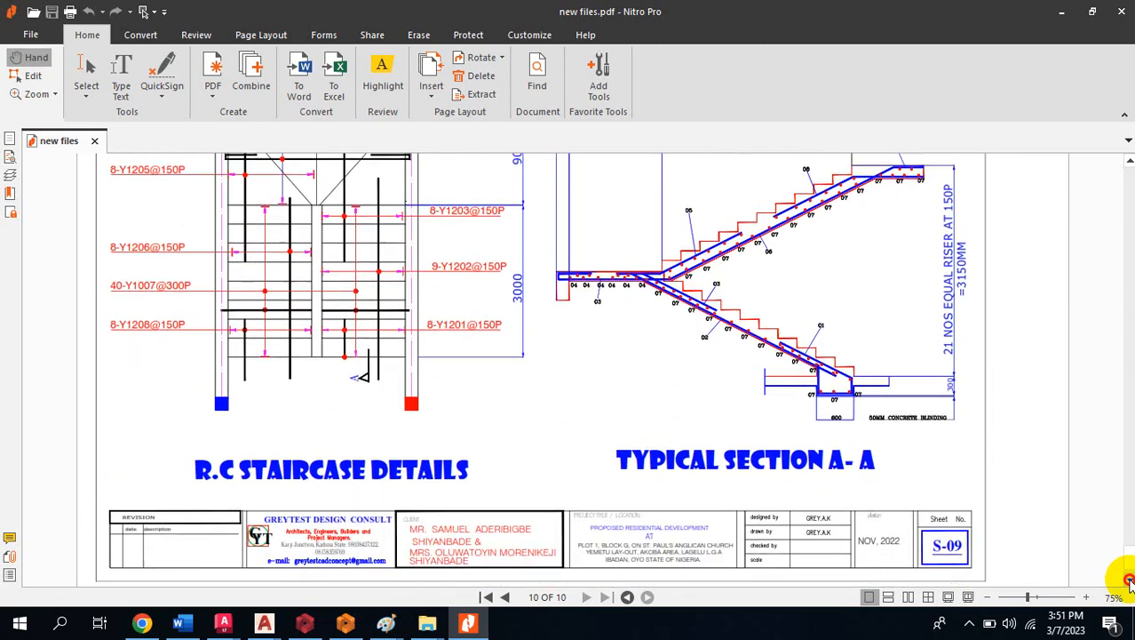
Review the staircase details sheet again and go back to the start of the Typical Lintel Schedule on page 9.
{"action": "left_click", "coordinate": [1128, 163]}
{"action": "left_click", "coordinate": [1128, 166]}
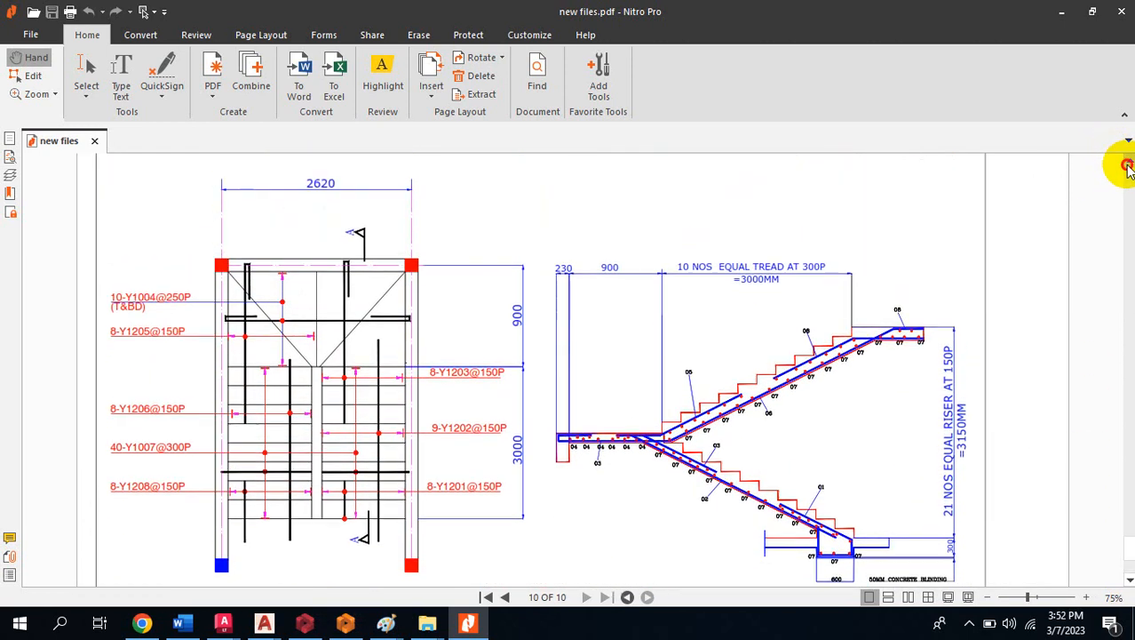
{"action": "left_click", "coordinate": [1128, 165]}
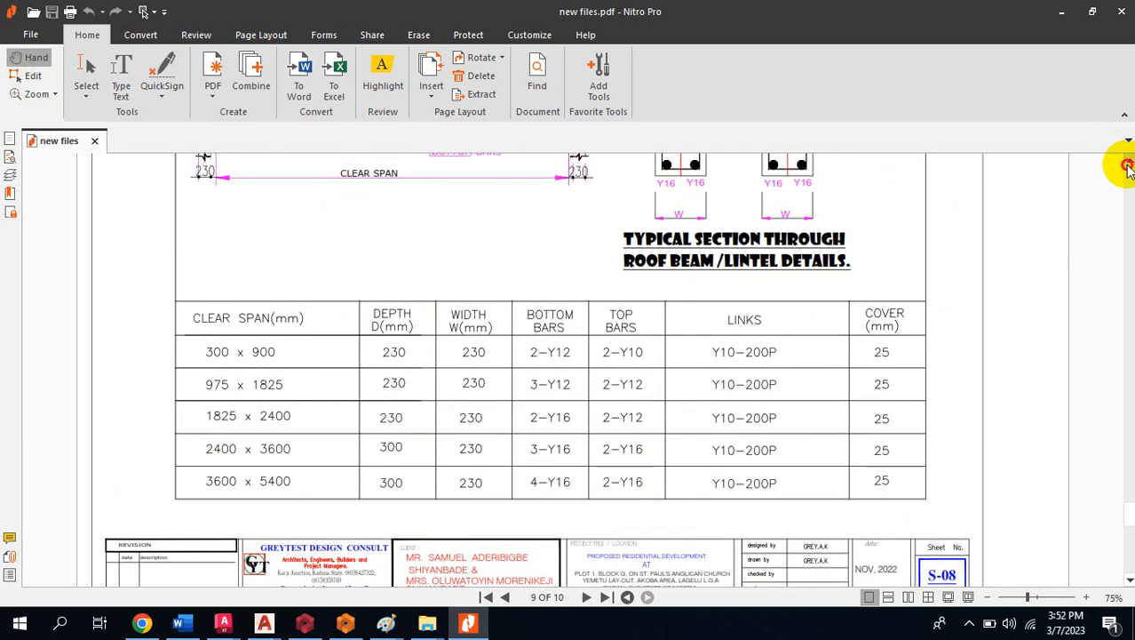
{"action": "left_click", "coordinate": [1129, 165]}
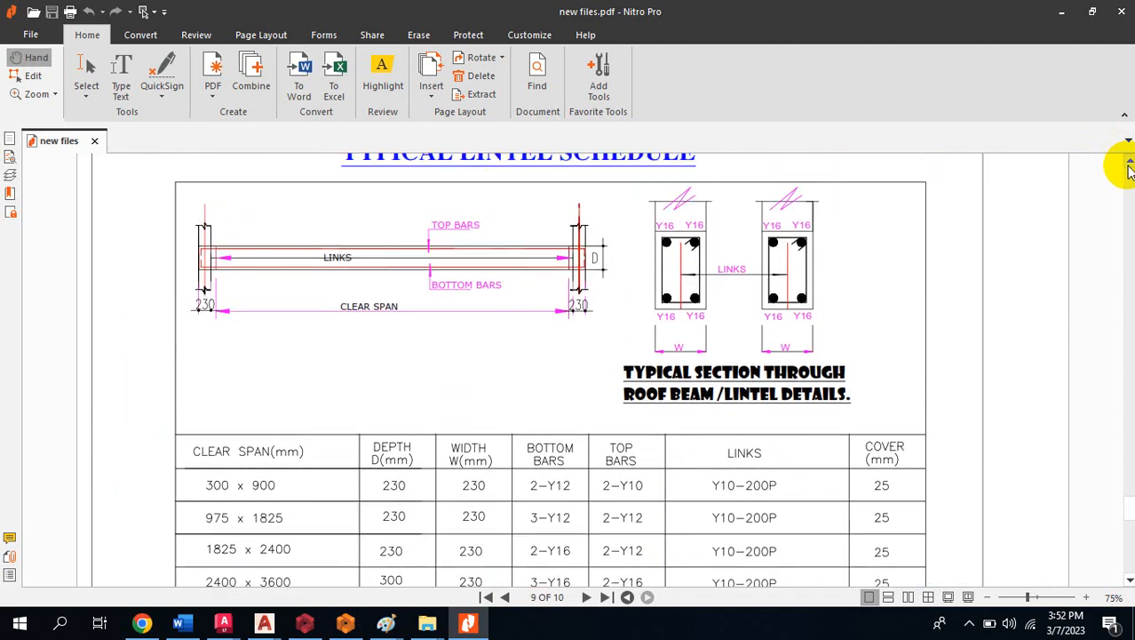
{"action": "left_click", "coordinate": [1129, 166]}
{"action": "left_click", "coordinate": [1128, 166]}
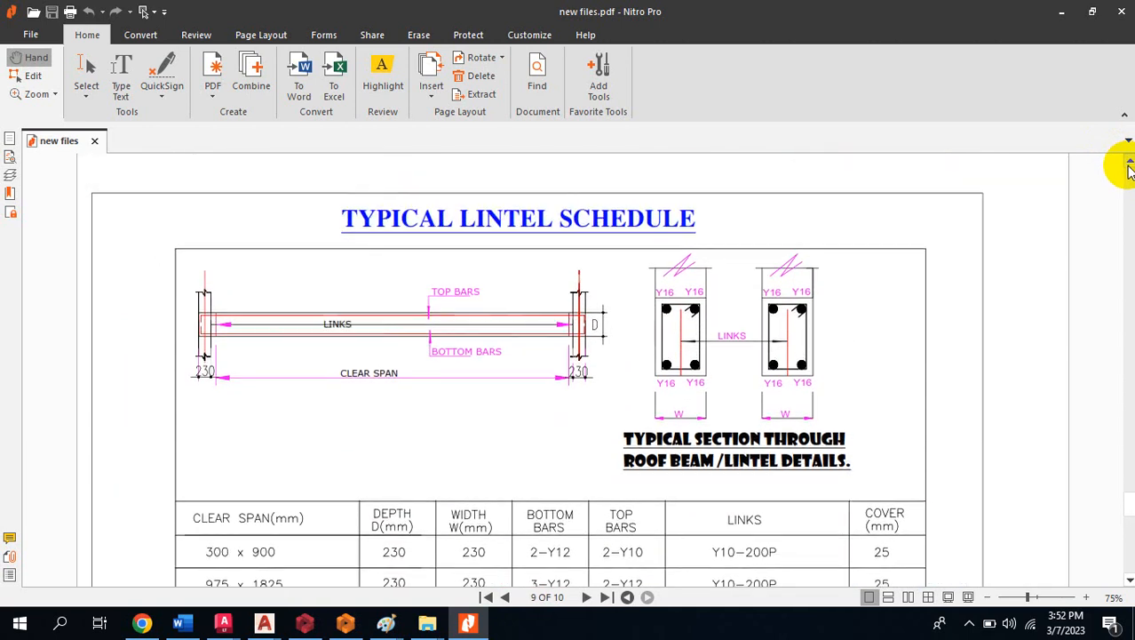